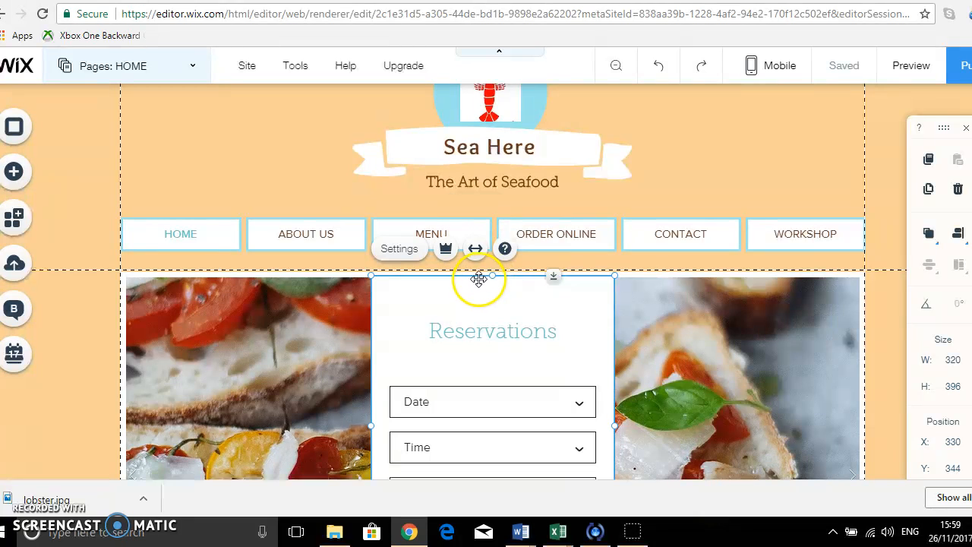
drag(485, 275, 617, 126)
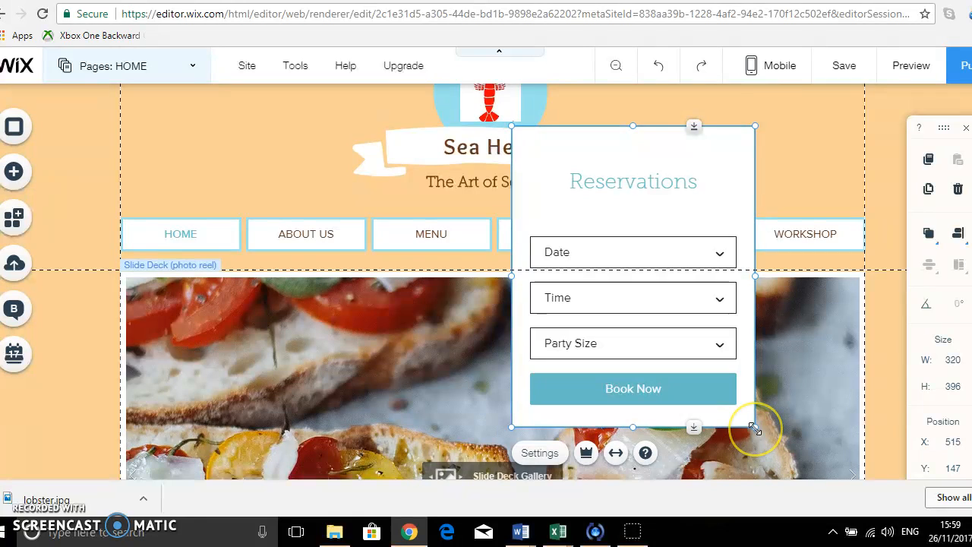
drag(754, 427, 618, 256)
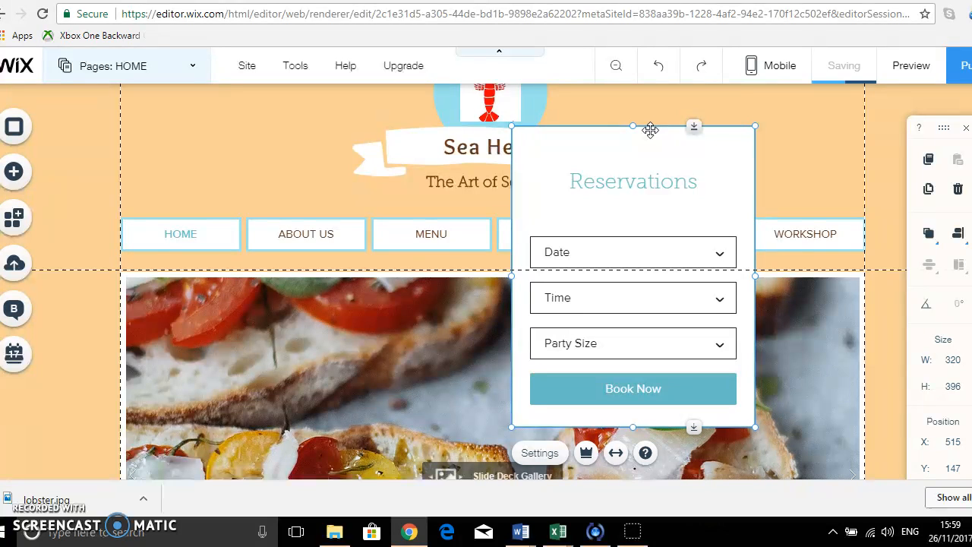
drag(650, 130, 499, 289)
Save the site and dismiss the saved confirmation.
scroll(690, 321, down, 4)
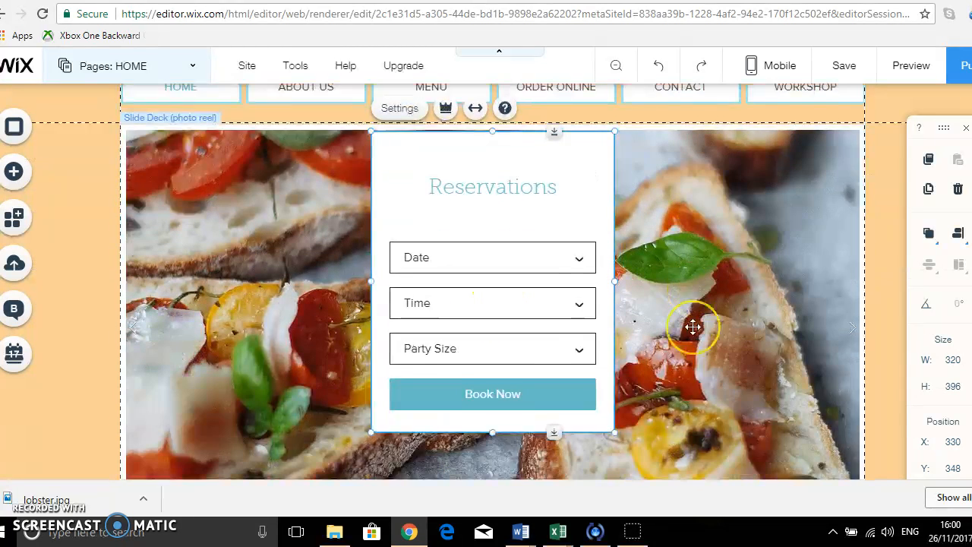
scroll(692, 326, up, 3)
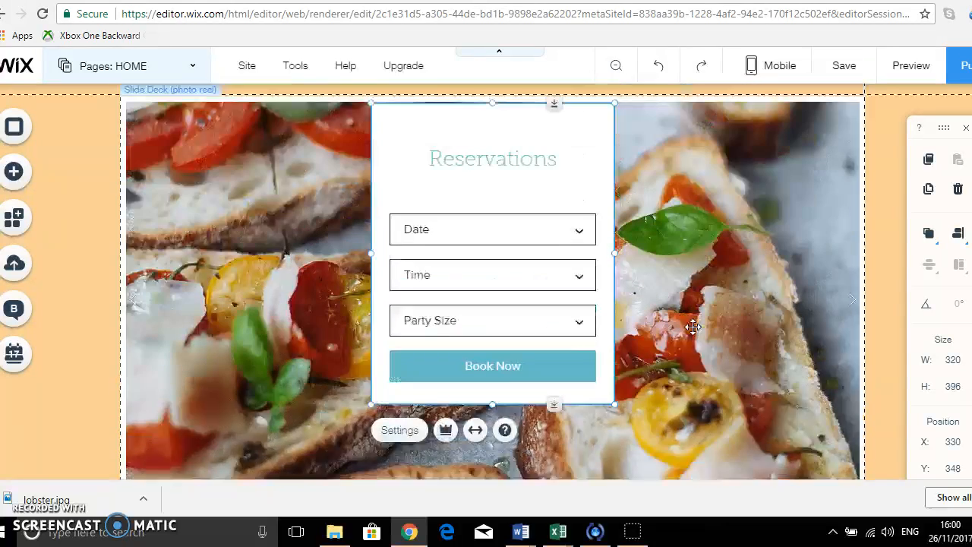
scroll(692, 326, up, 2)
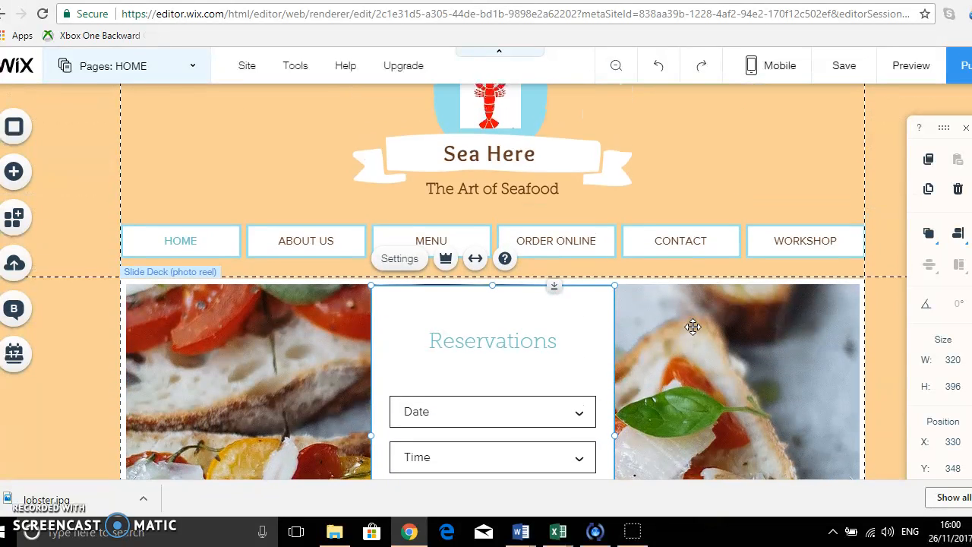
click(844, 68)
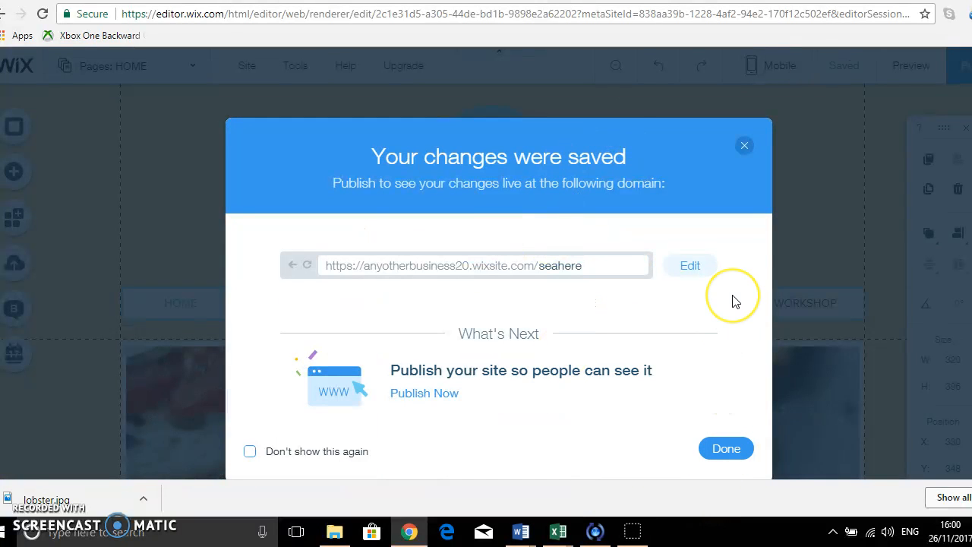
click(744, 147)
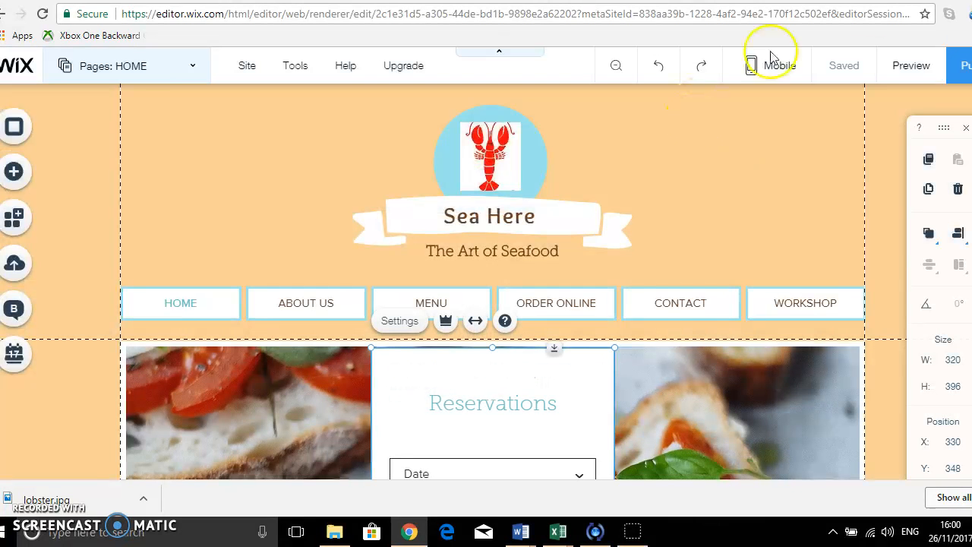
Preview the home page, scrolling through it, and return to the editor.
click(914, 76)
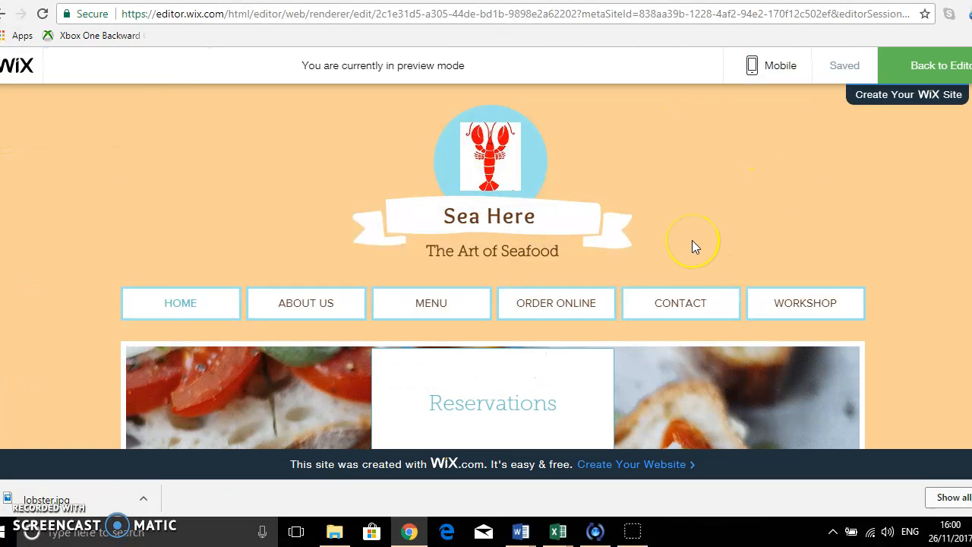
scroll(692, 240, down, 3)
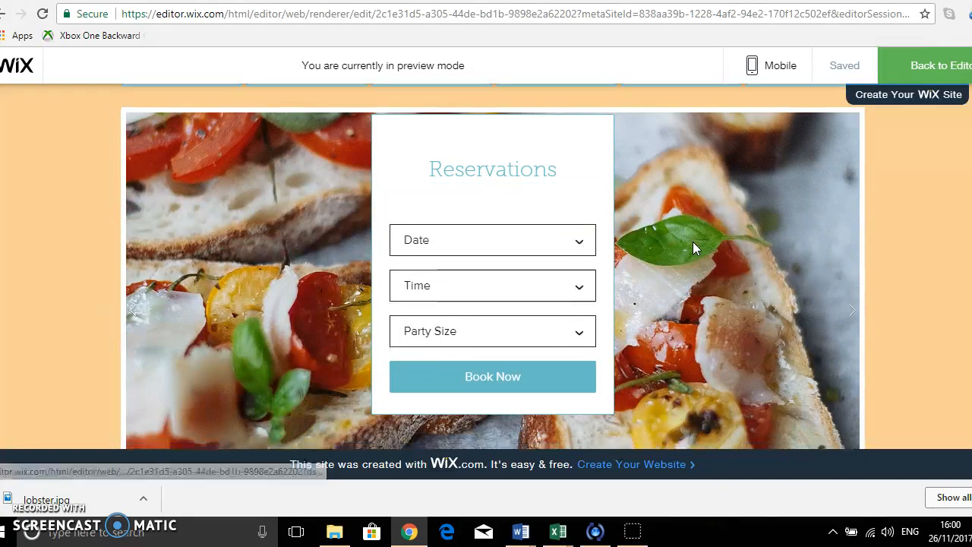
scroll(692, 246, down, 2)
scroll(692, 245, down, 6)
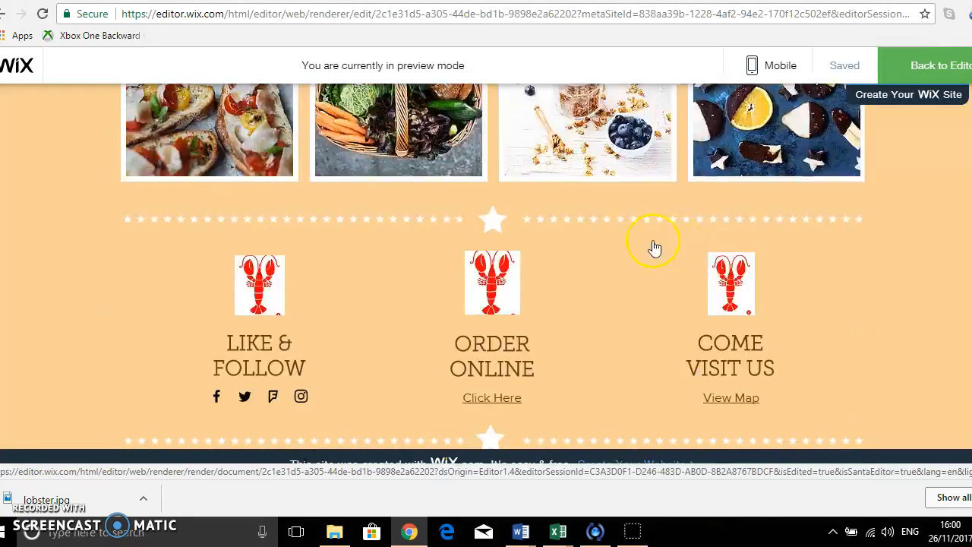
scroll(665, 229, up, 4)
scroll(665, 228, up, 3)
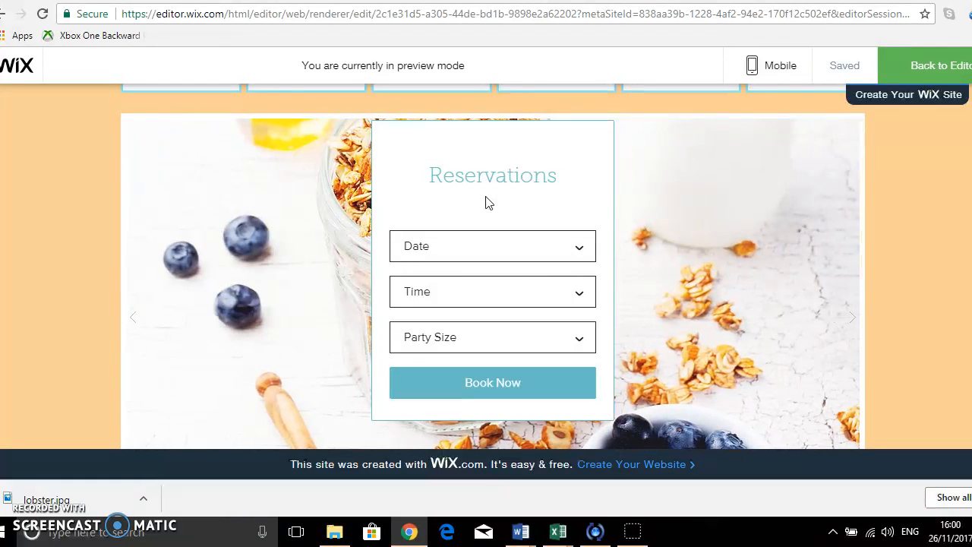
click(939, 65)
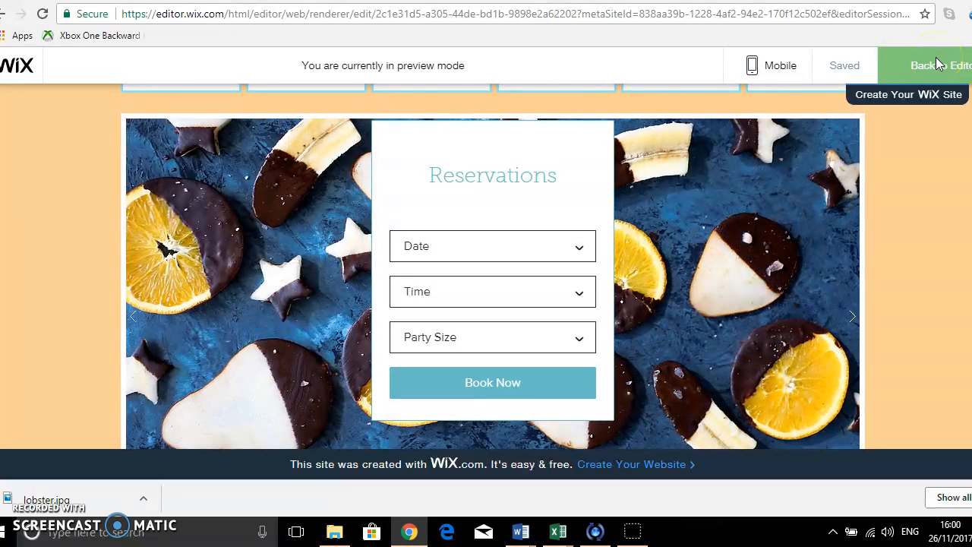
click(938, 68)
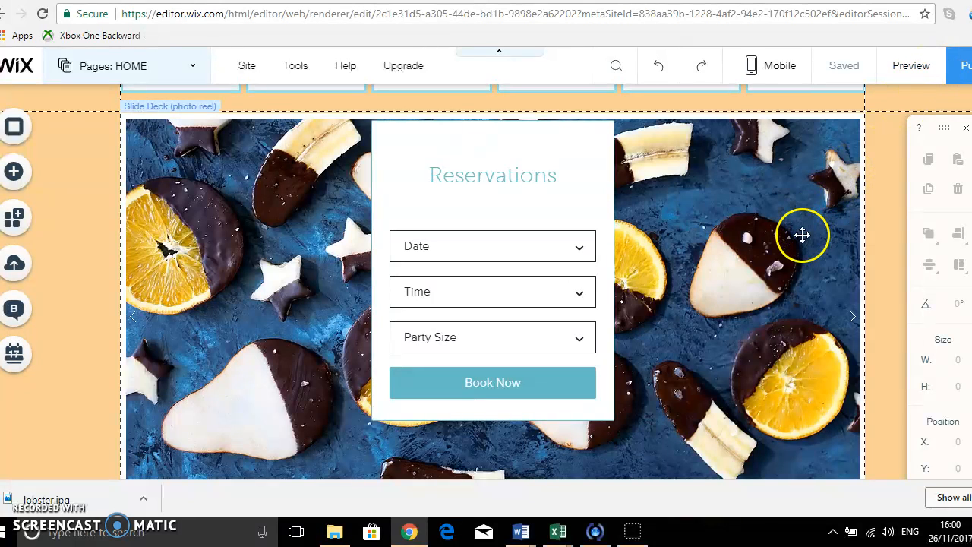
Switch to the MENU page and scroll through its listed dishes.
scroll(802, 235, up, 2)
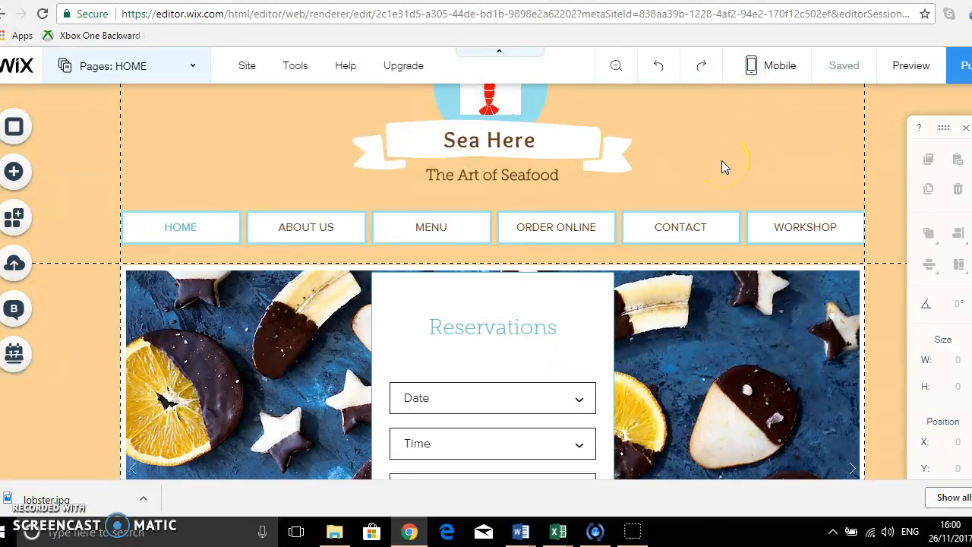
click(182, 70)
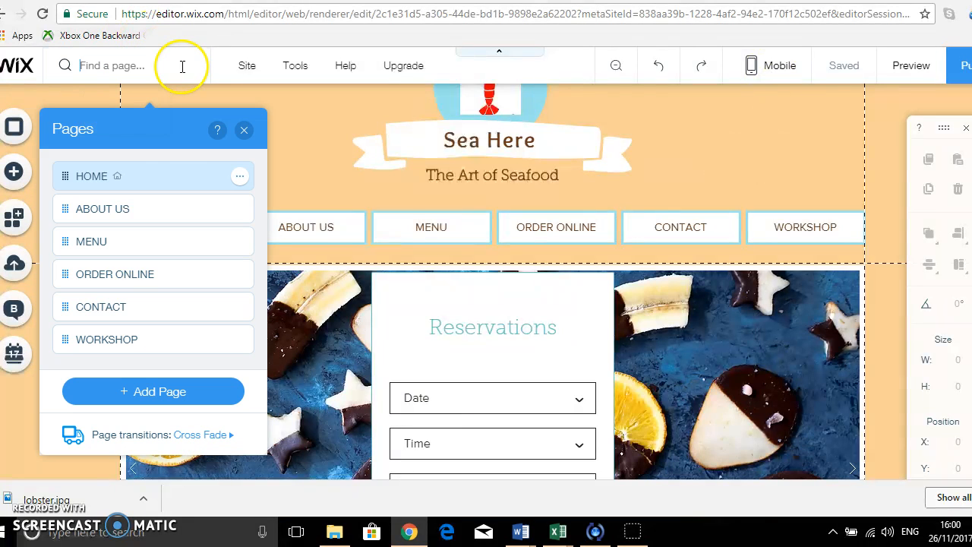
click(148, 244)
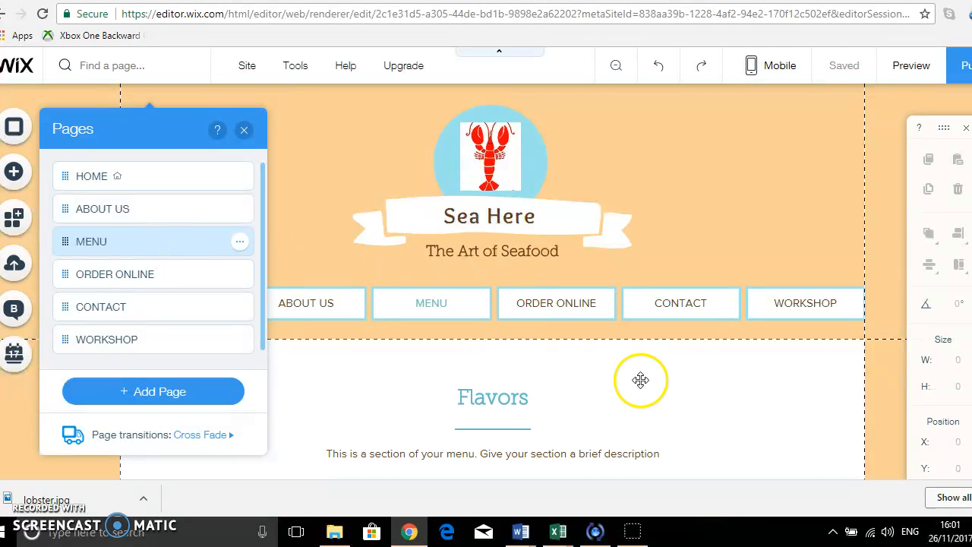
scroll(640, 379, down, 3)
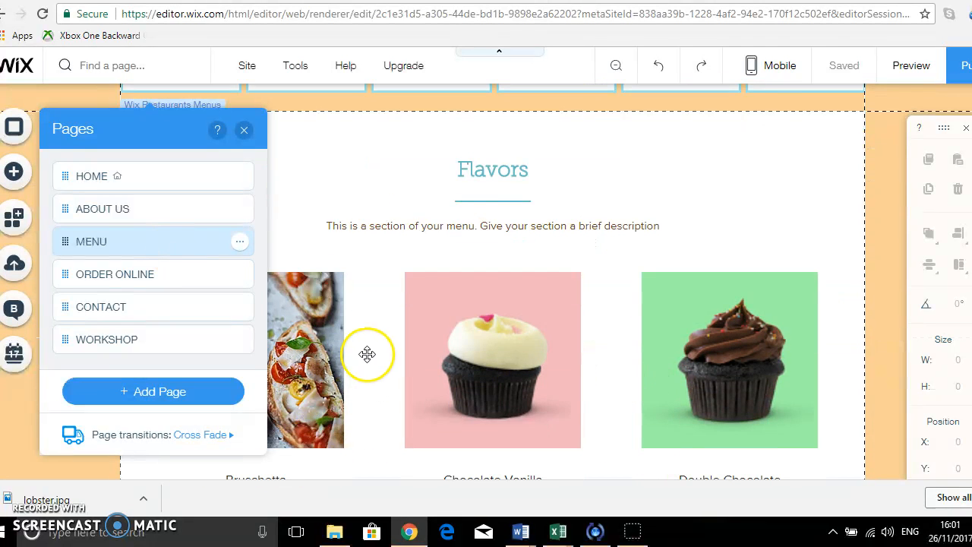
click(243, 130)
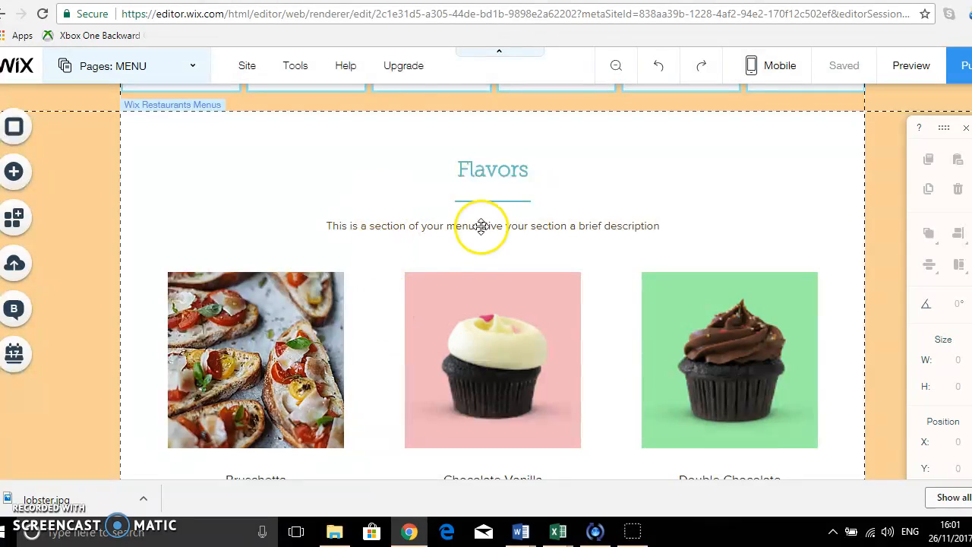
scroll(288, 422, down, 2)
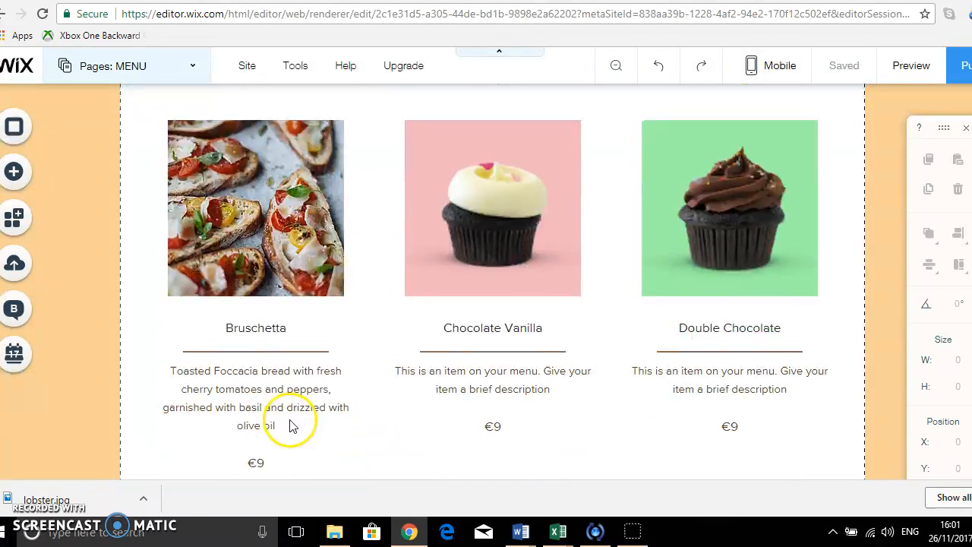
scroll(285, 417, down, 1)
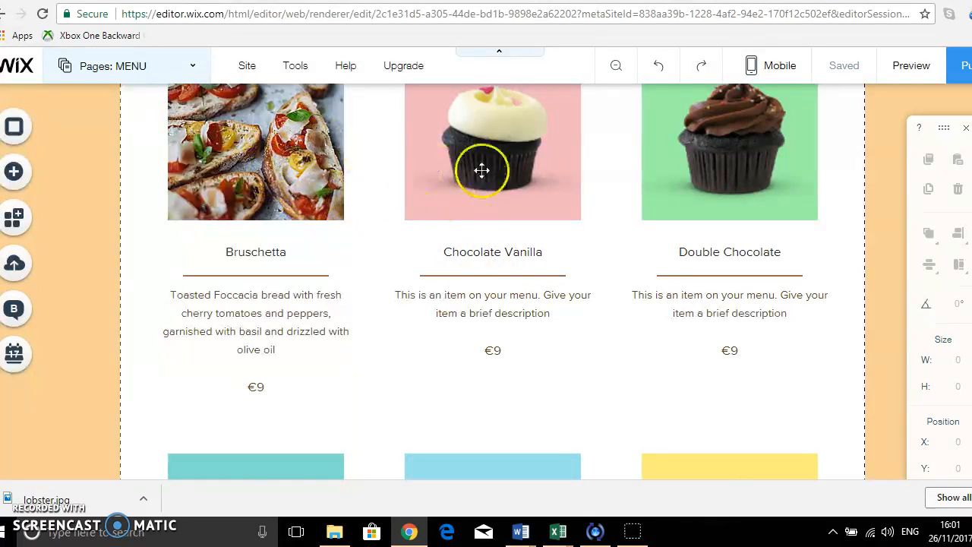
scroll(734, 307, down, 2)
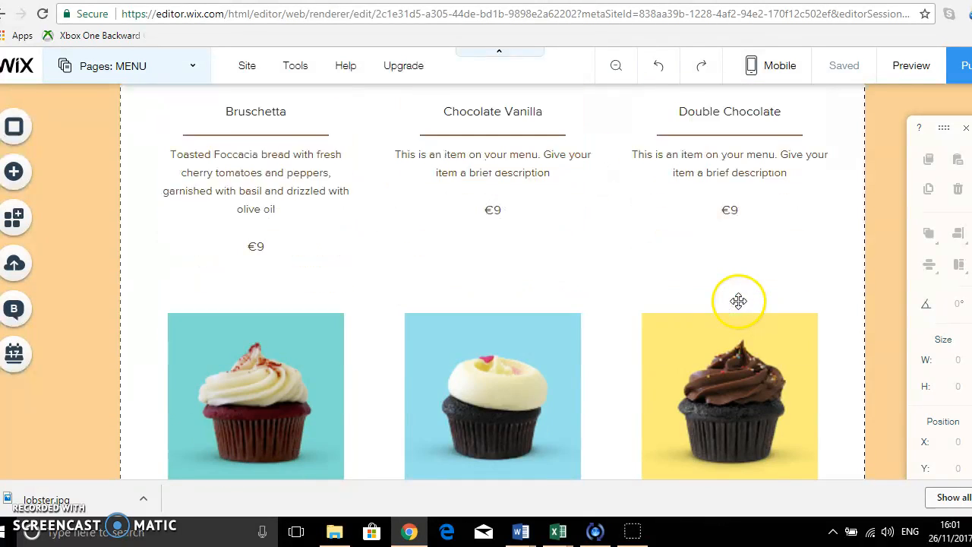
scroll(738, 300, down, 3)
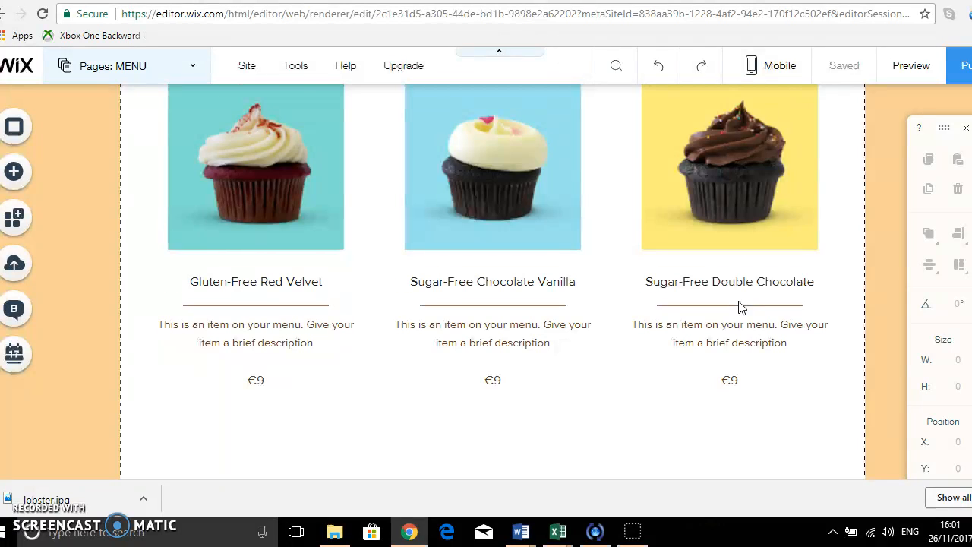
scroll(741, 306, down, 2)
scroll(741, 307, up, 10)
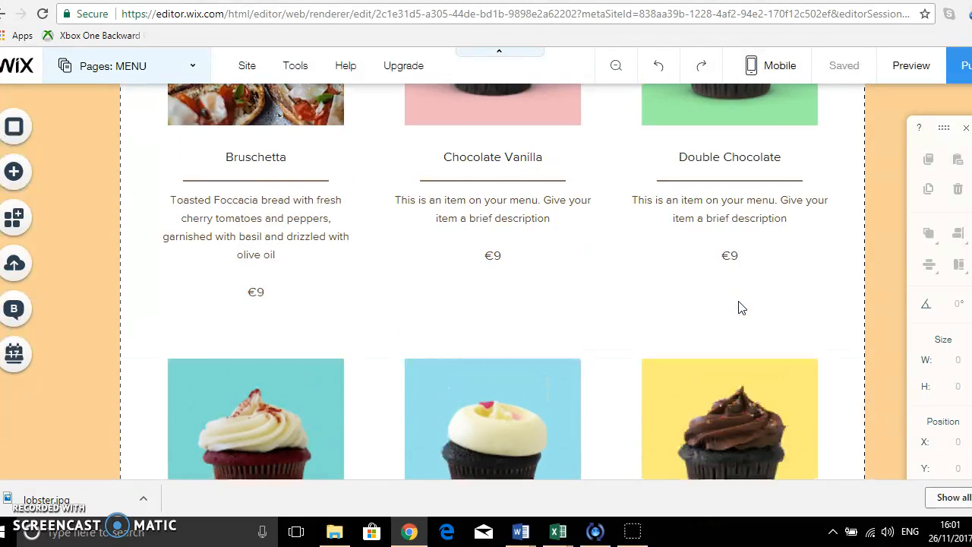
scroll(741, 307, up, 1)
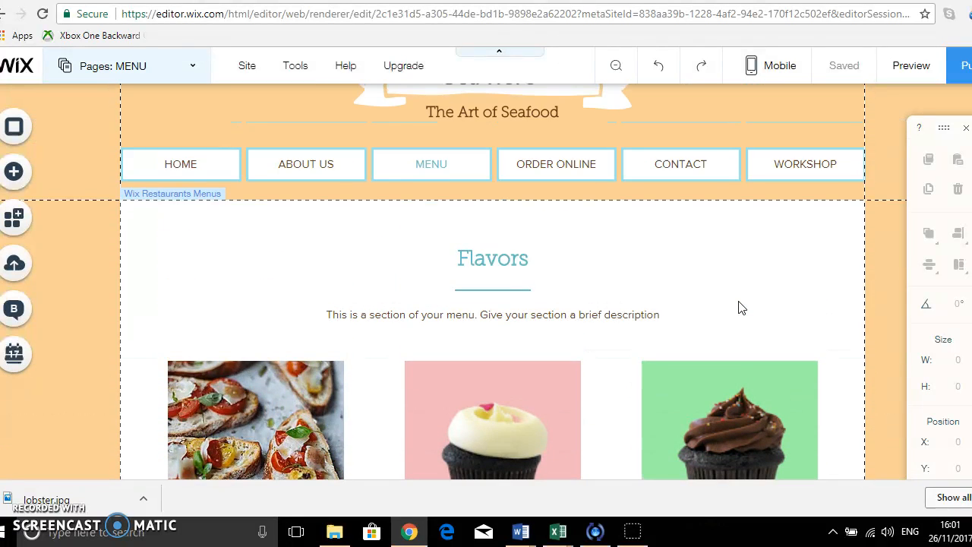
Switch to the ORDER ONLINE page and scroll to its ordering widget.
click(189, 69)
click(147, 274)
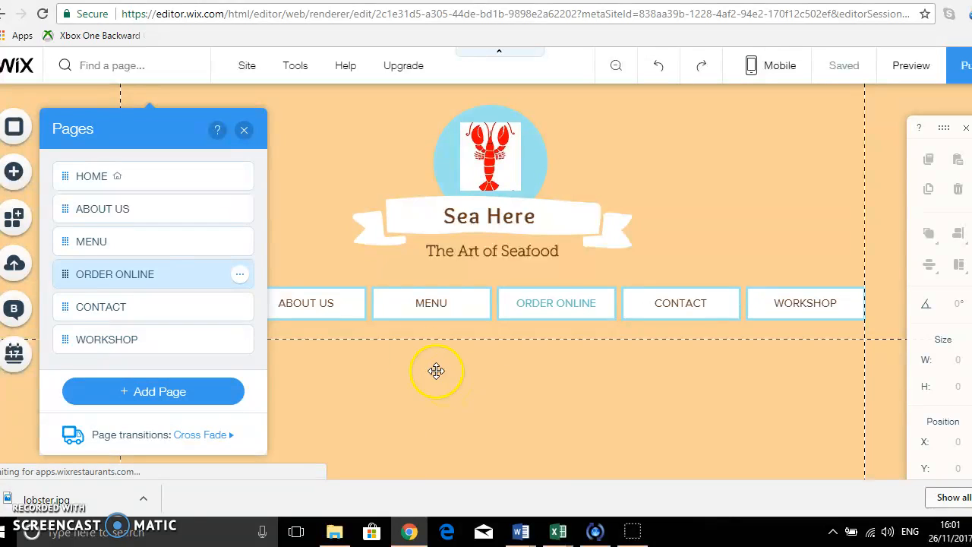
click(245, 132)
scroll(754, 287, down, 2)
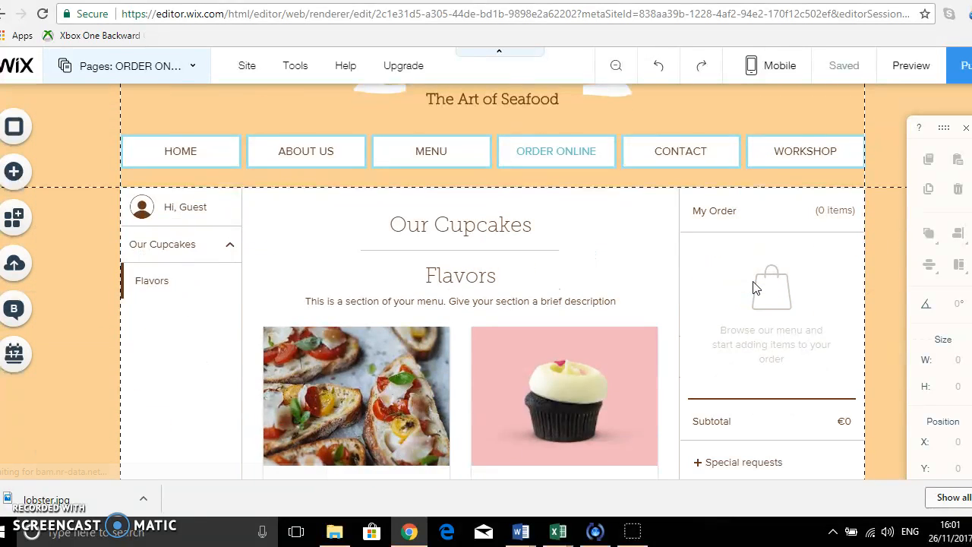
scroll(754, 287, down, 1)
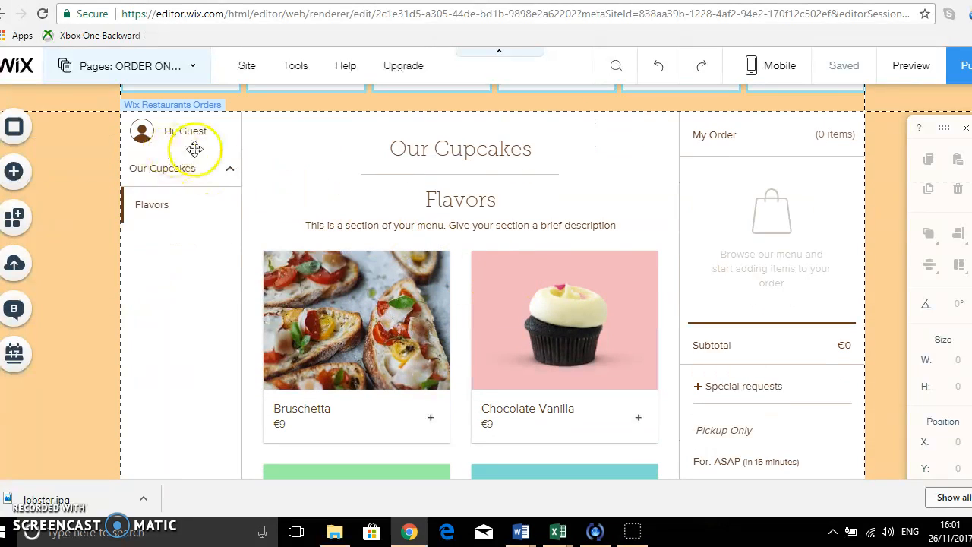
Open the Wix Restaurants Orders widget settings and review its Layout and Design options.
click(344, 174)
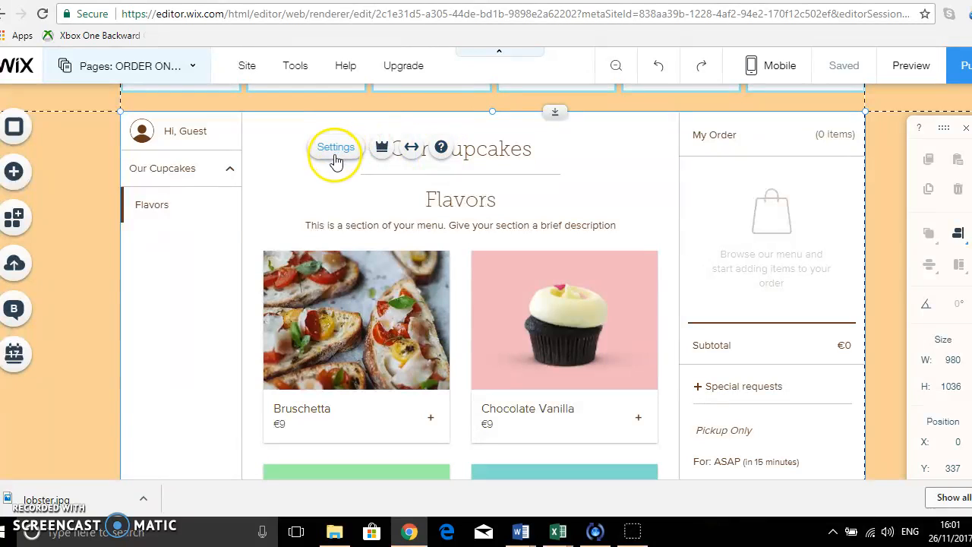
click(336, 148)
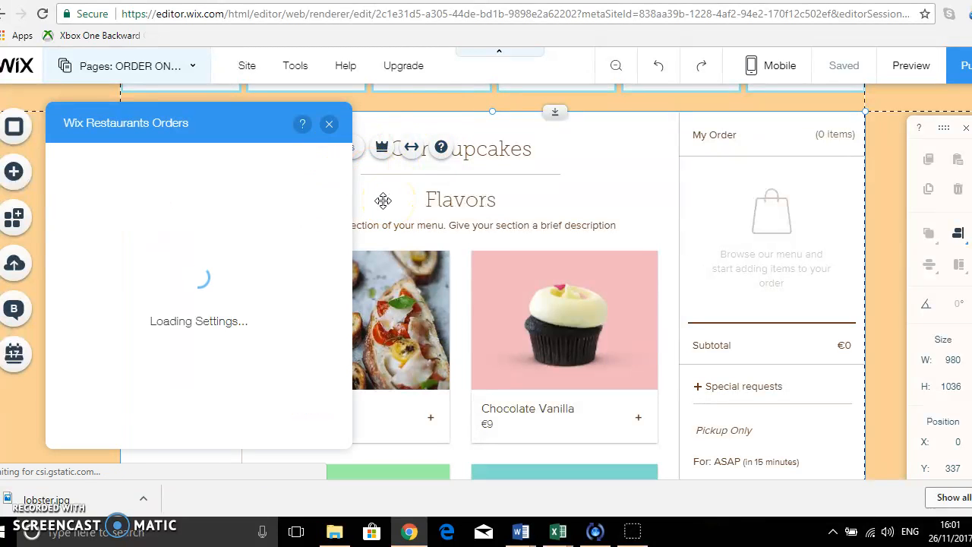
click(62, 201)
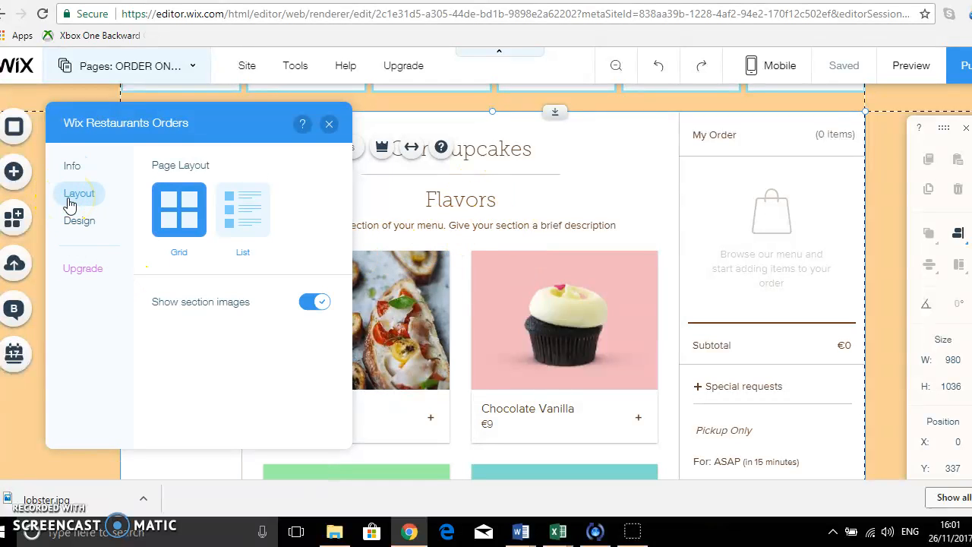
click(77, 223)
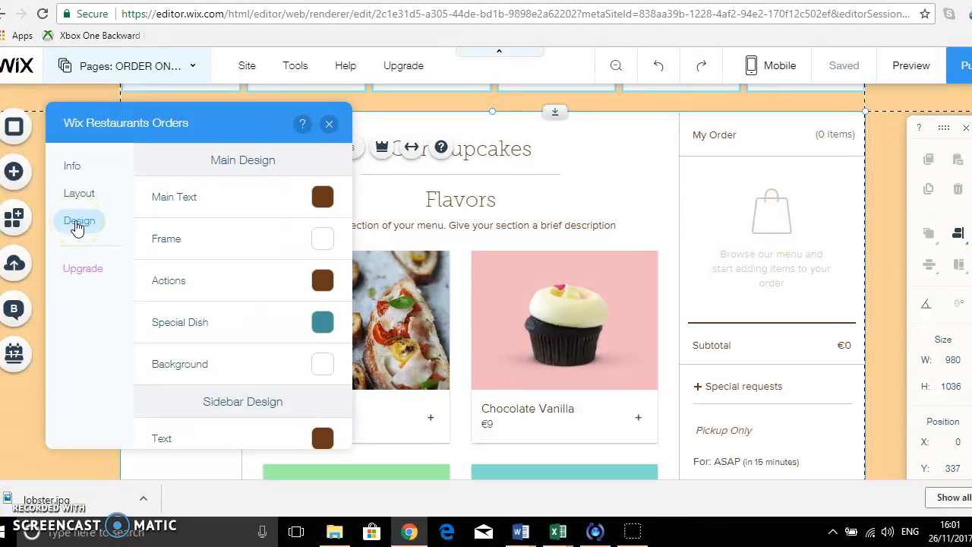
Open the Wix Restaurants dashboard from the widget's Info section and review its setup checklist.
click(71, 169)
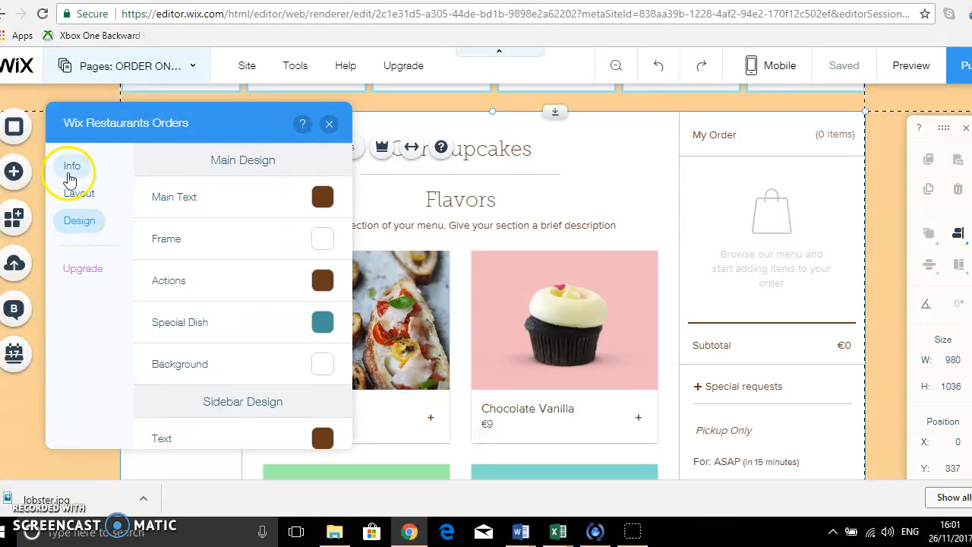
click(255, 293)
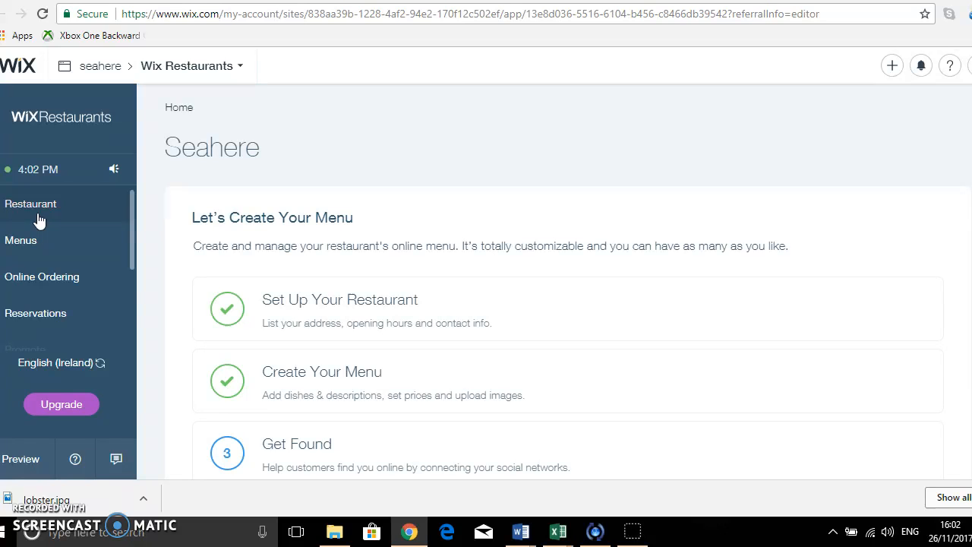
scroll(538, 448, down, 3)
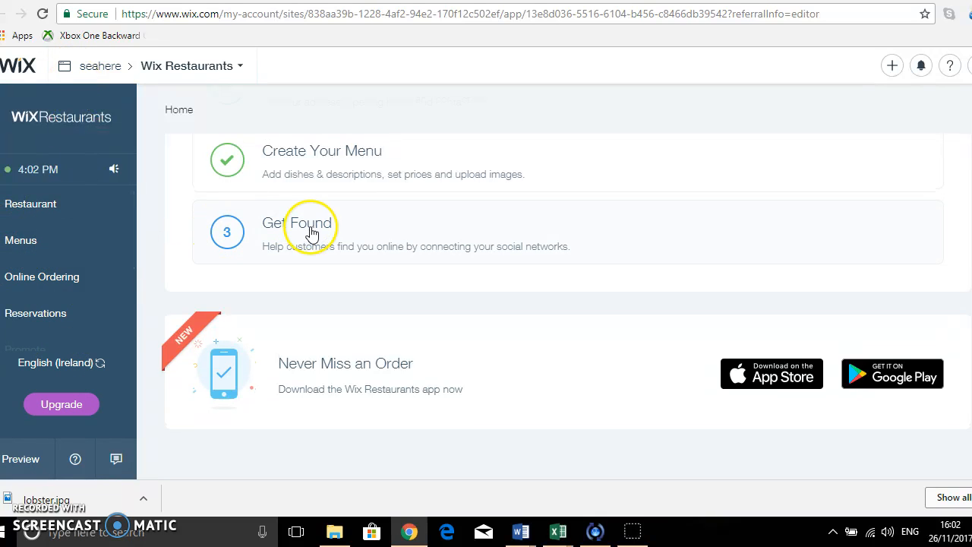
scroll(311, 233, up, 3)
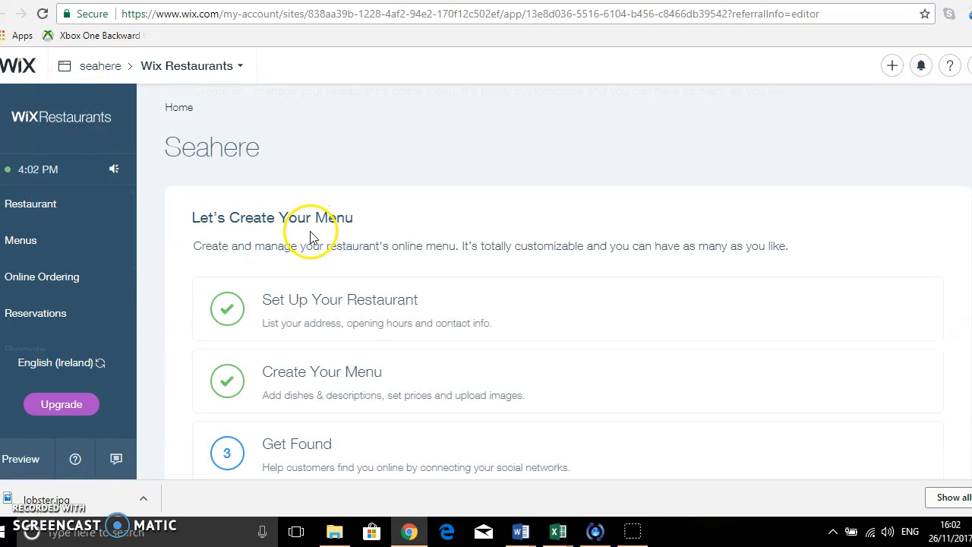
Open the restaurant setup page and review its contact, location and opening hours details before returning home.
click(337, 304)
scroll(341, 301, down, 4)
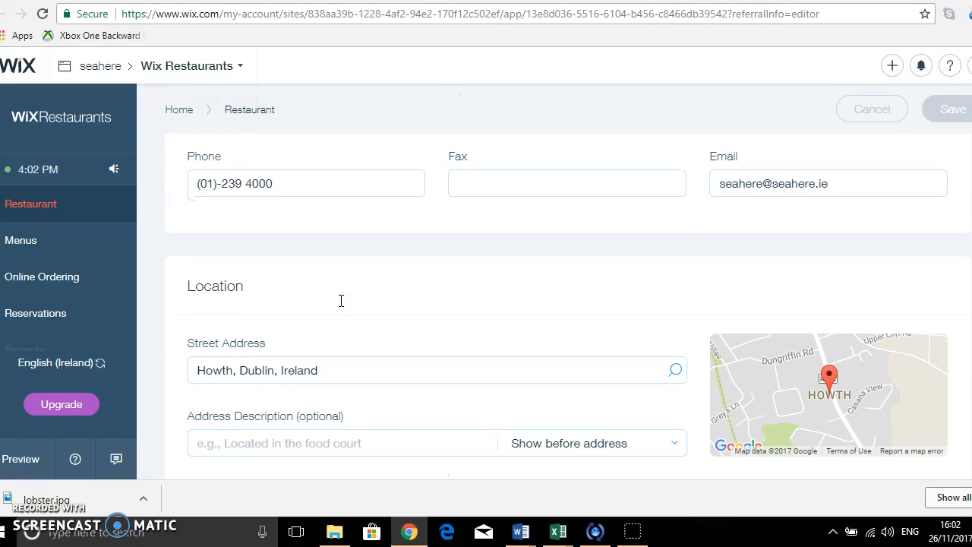
scroll(340, 306, down, 2)
scroll(340, 306, down, 1)
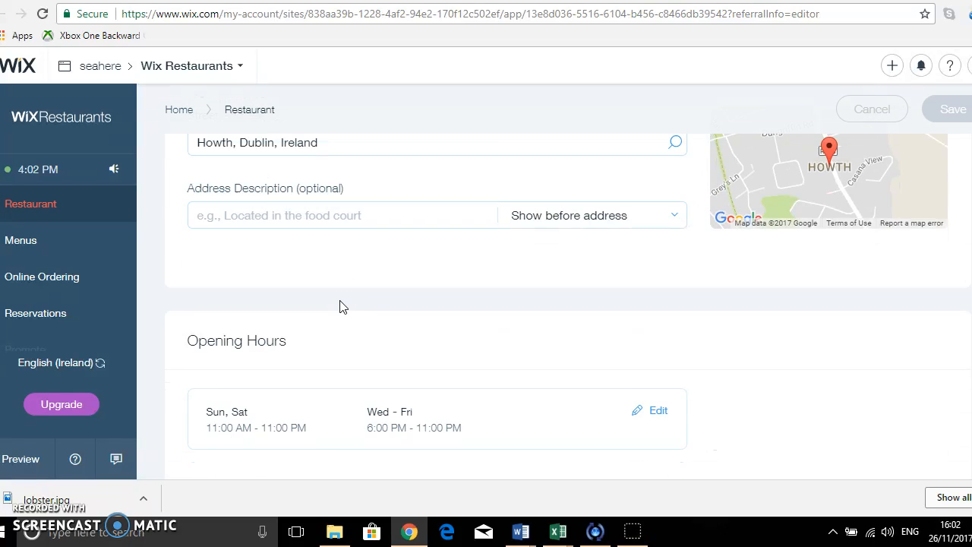
scroll(340, 306, up, 7)
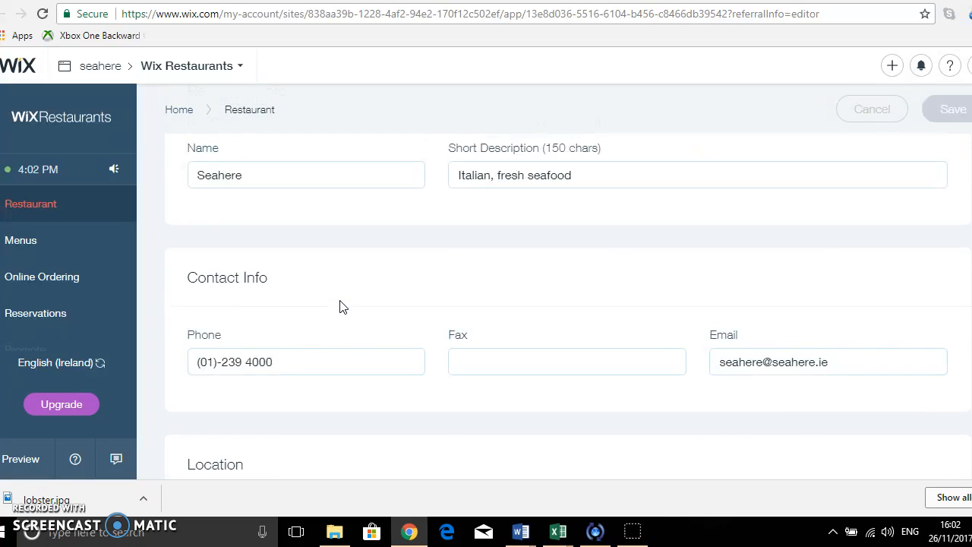
click(176, 108)
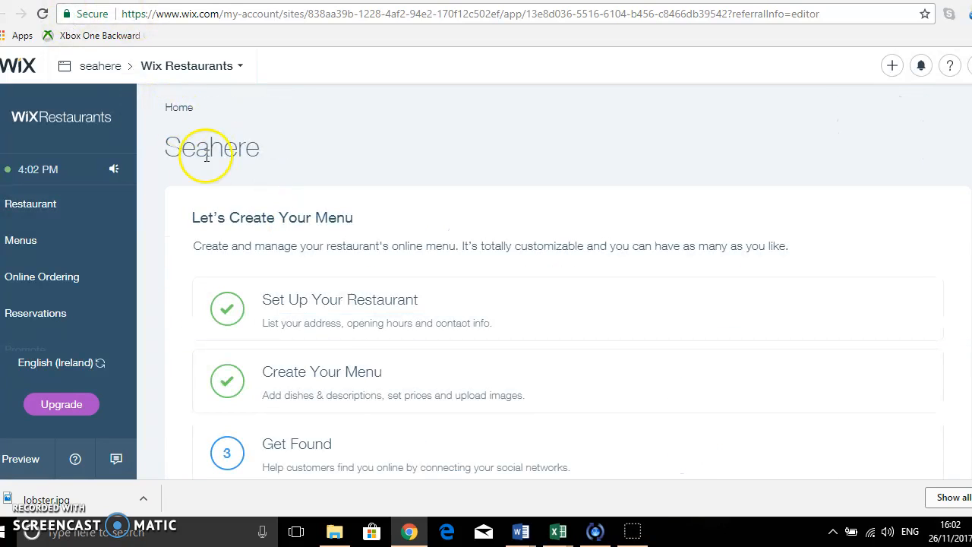
Rename the first menu section to Lunch Menu with the description "This is the available weekend lunch menu".
click(317, 379)
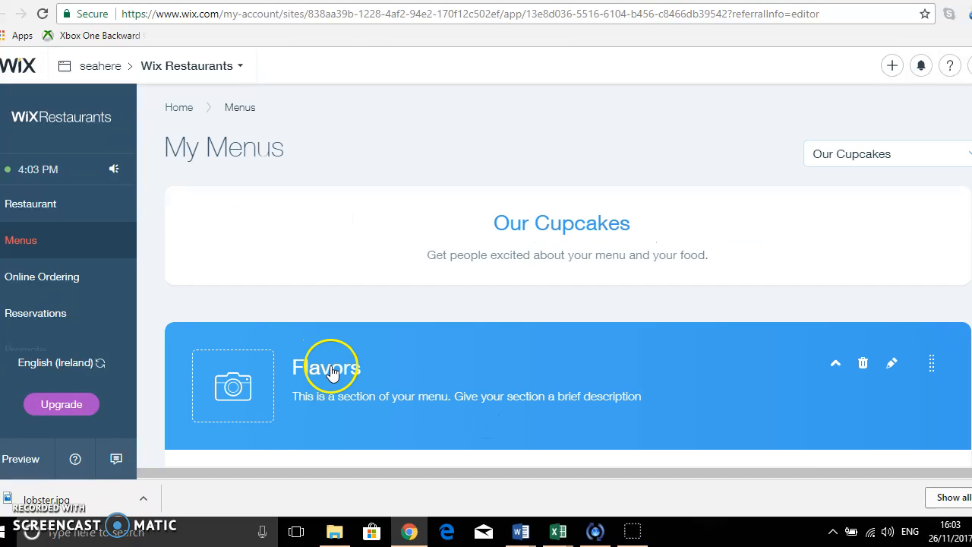
click(331, 371)
double_click(327, 367)
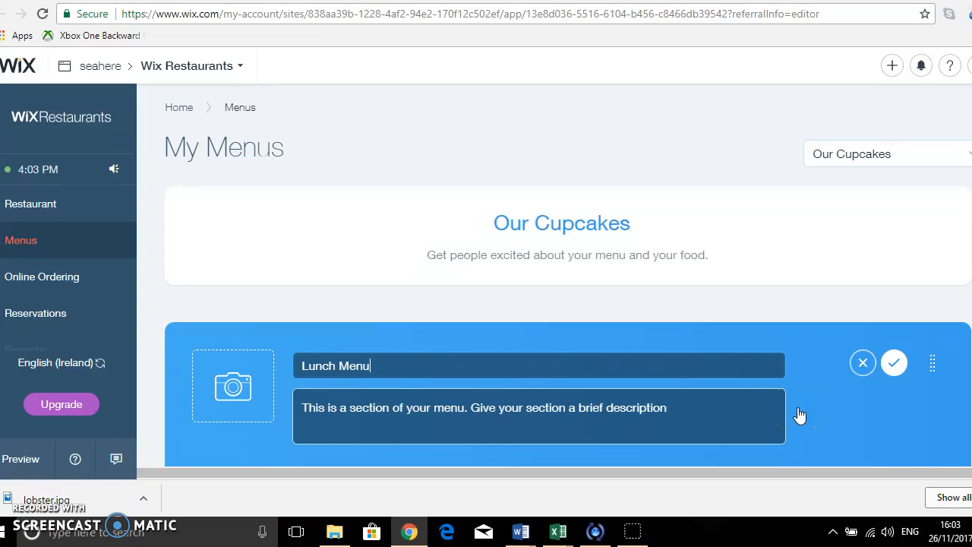
mouse_move(682, 401)
mouse_down()
mouse_move(503, 397)
mouse_move(682, 412)
mouse_up()
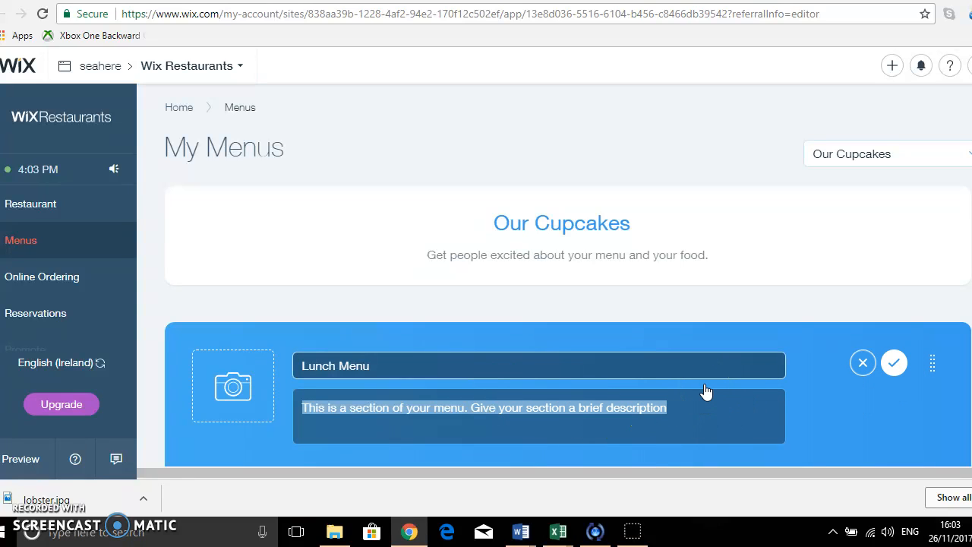
text(Thji)
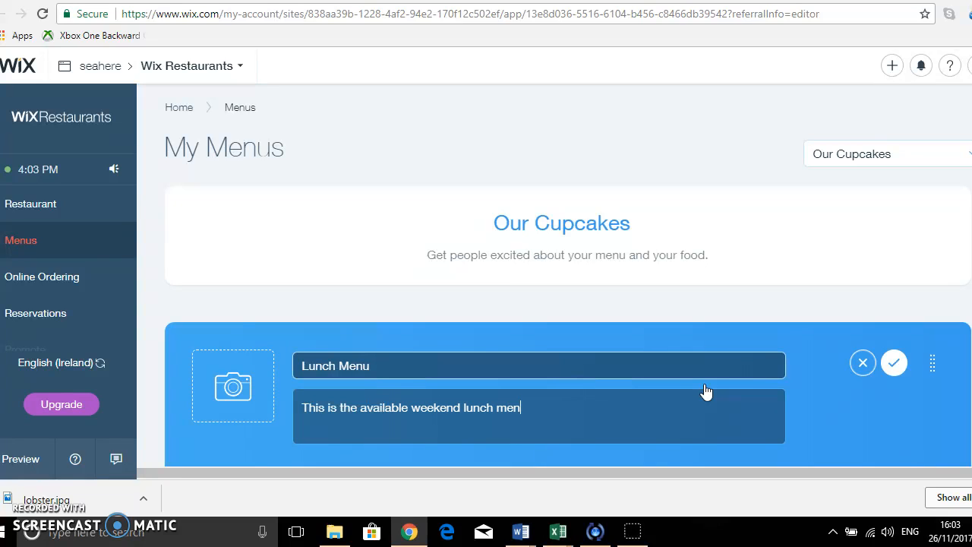
click(893, 362)
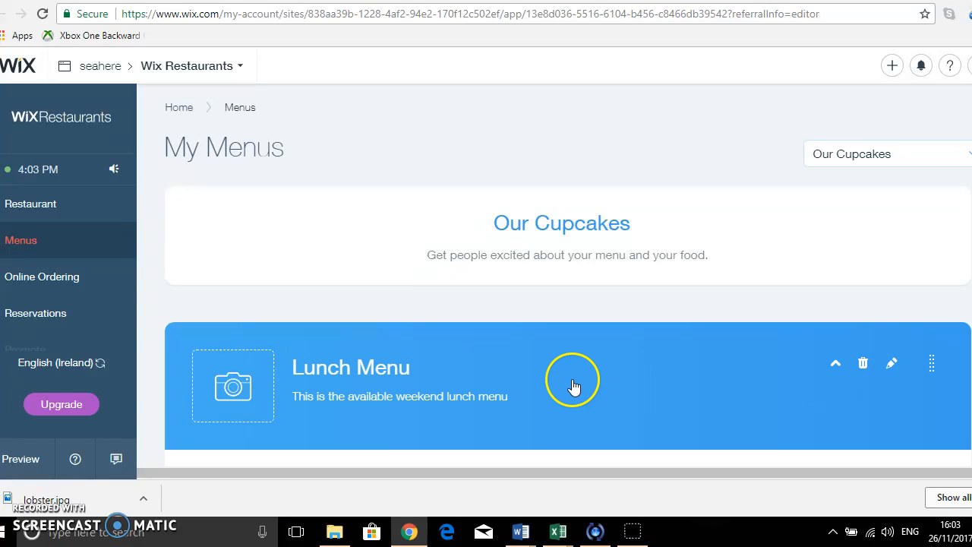
Scroll through the section's dishes and open the menu selector list.
scroll(577, 387, down, 3)
scroll(577, 387, down, 3)
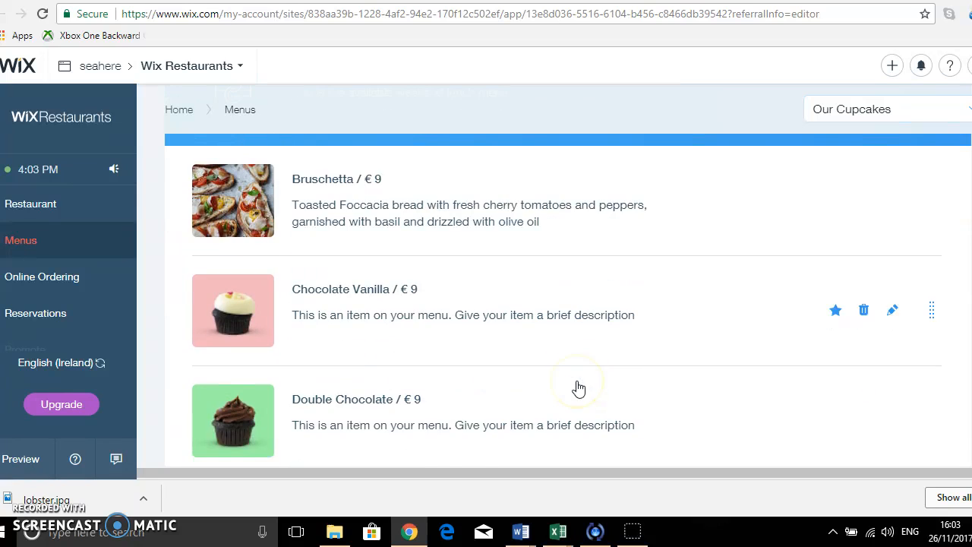
click(339, 161)
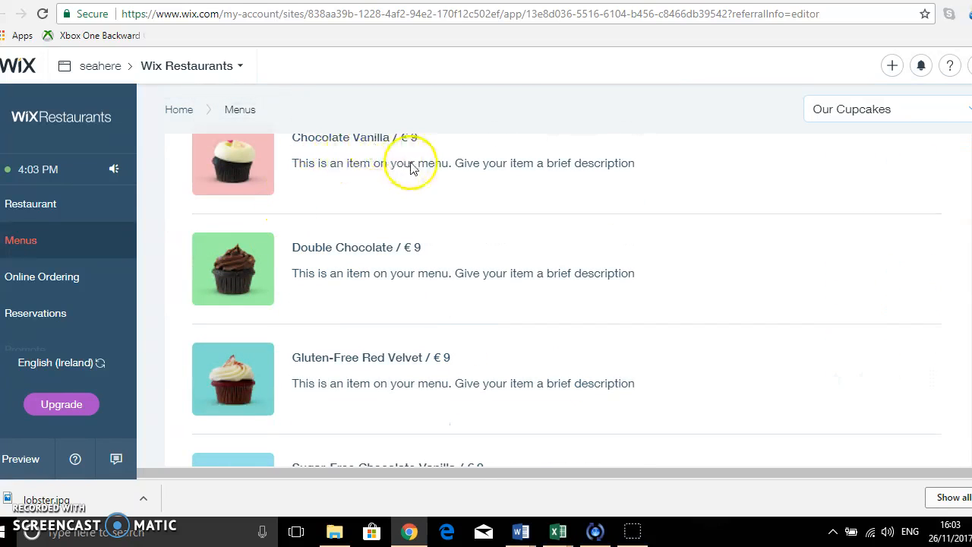
mouse_move(367, 173)
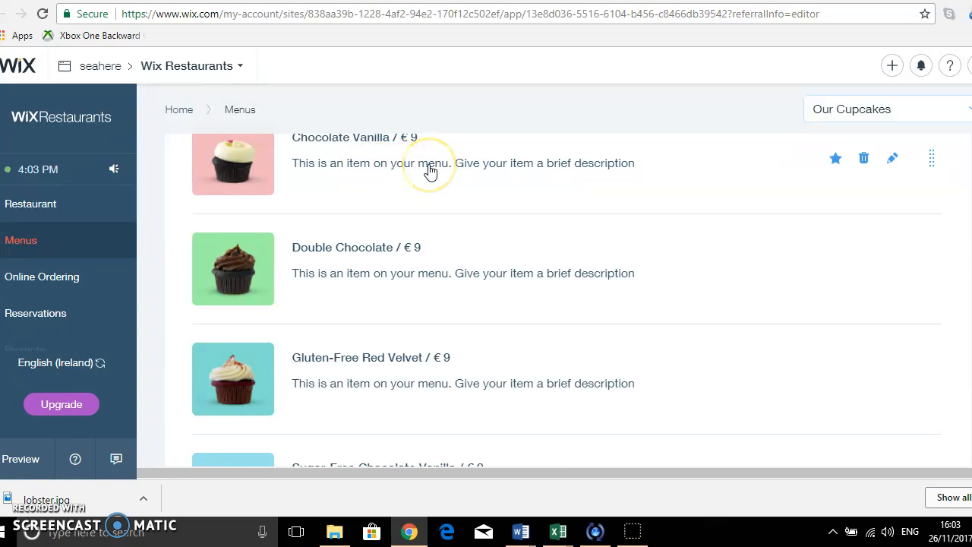
scroll(429, 172, up, 4)
scroll(430, 172, down, 1)
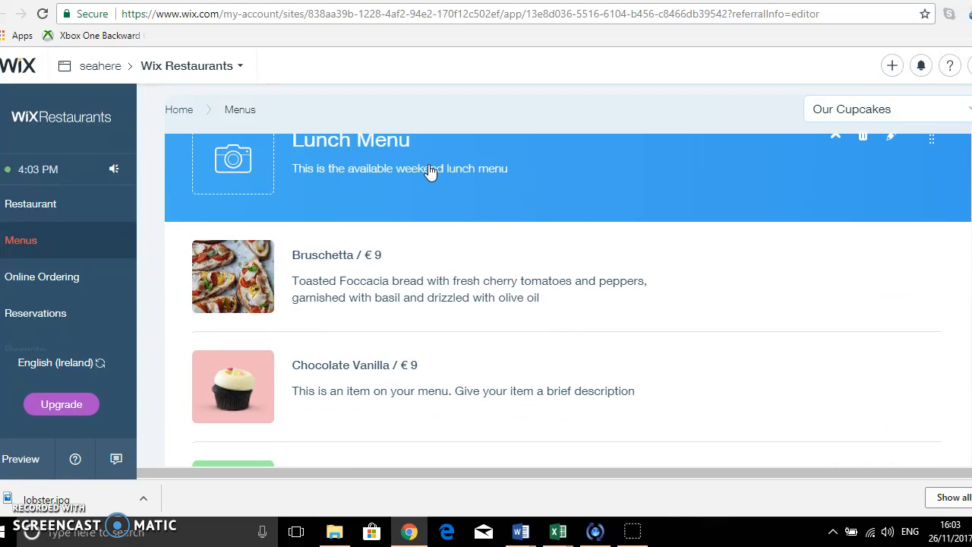
scroll(625, 261, down, 3)
click(901, 113)
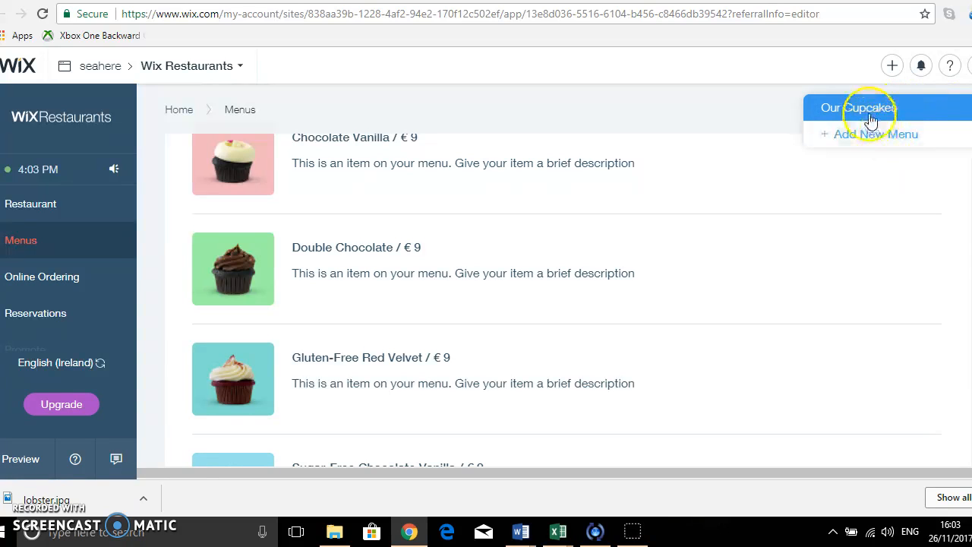
click(906, 112)
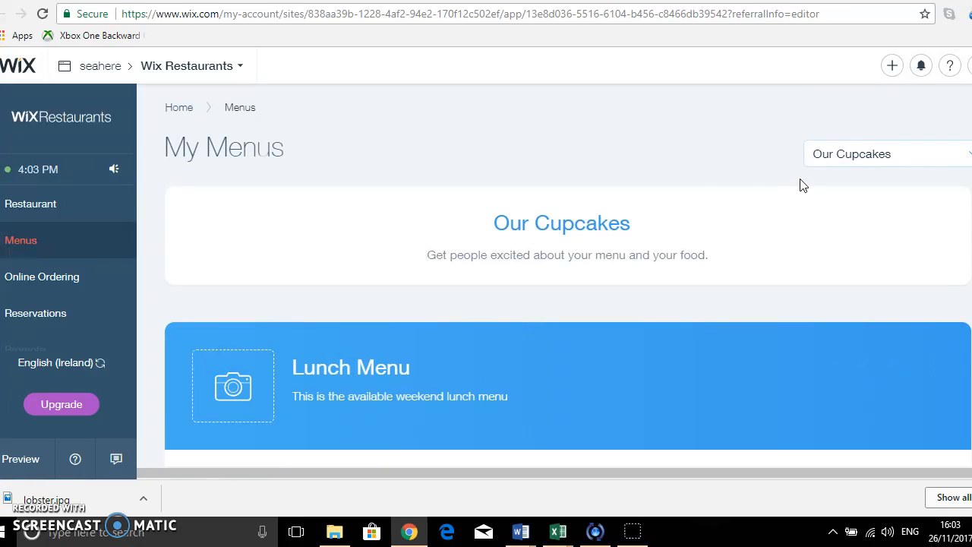
Rename the Our Cupcakes menu as Lunch Menu.
click(579, 239)
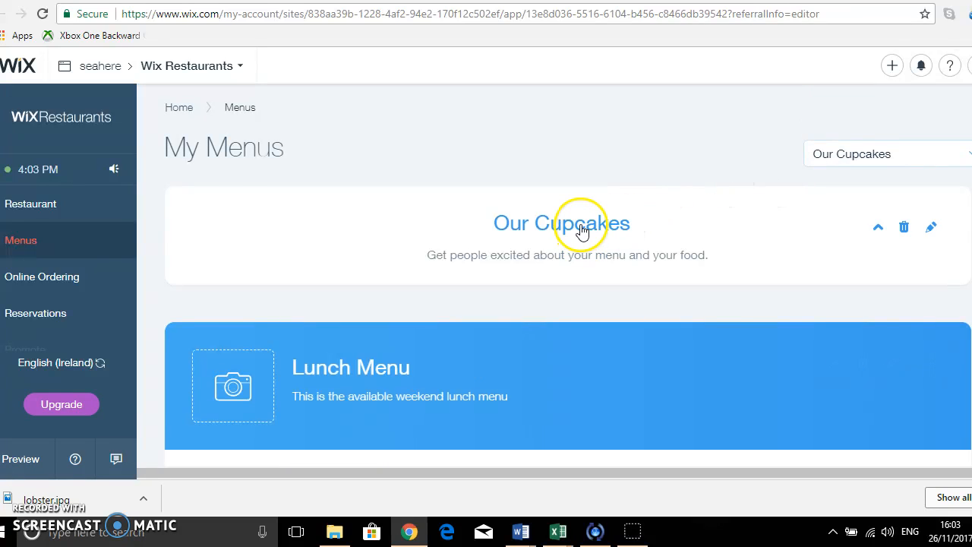
click(360, 232)
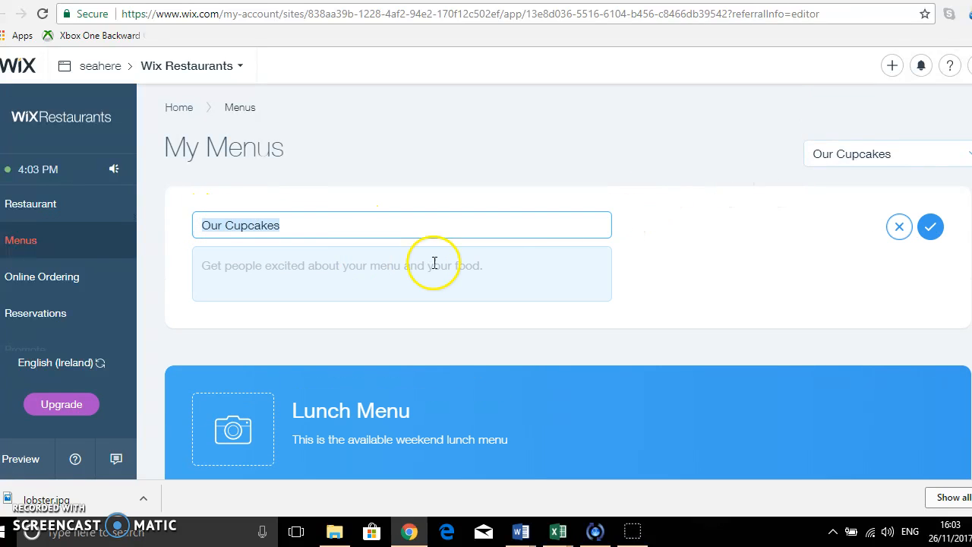
text(Lunch)
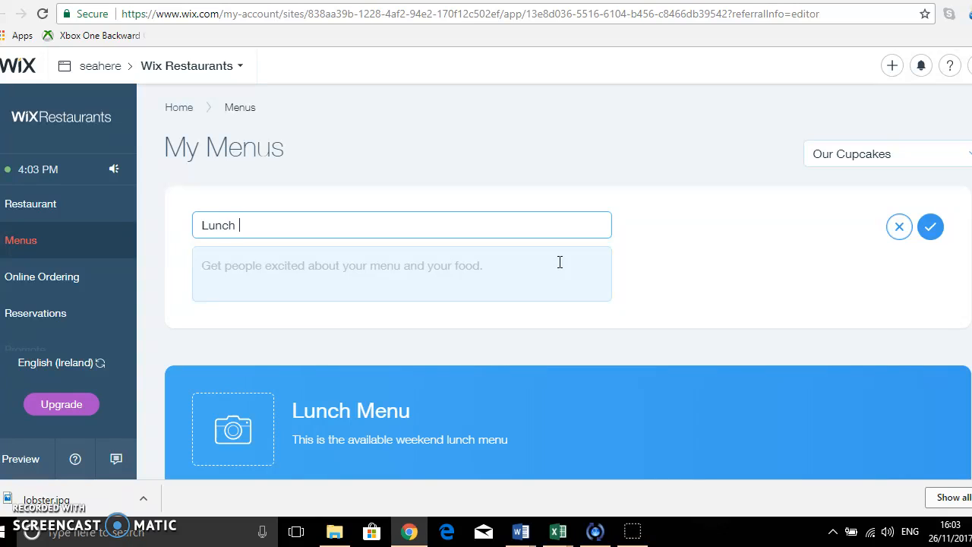
click(462, 265)
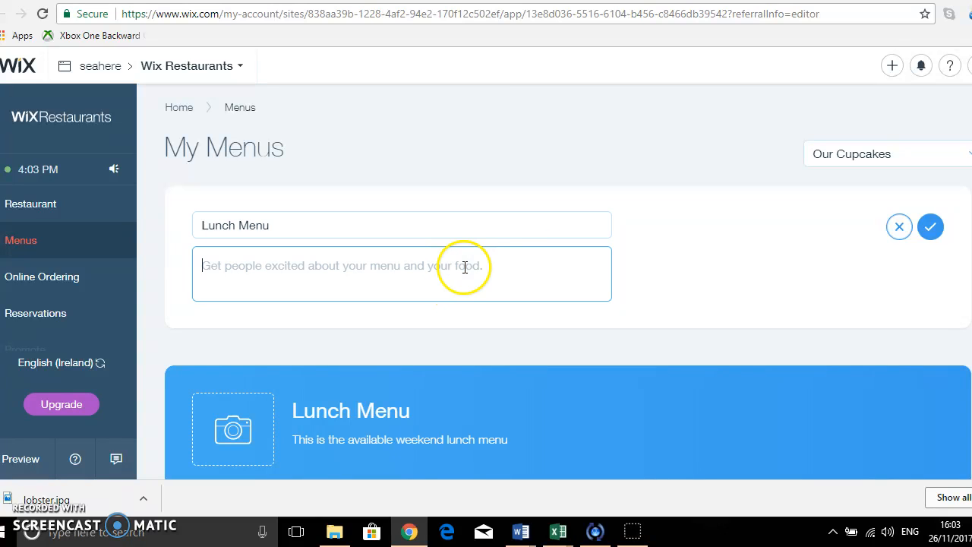
click(934, 231)
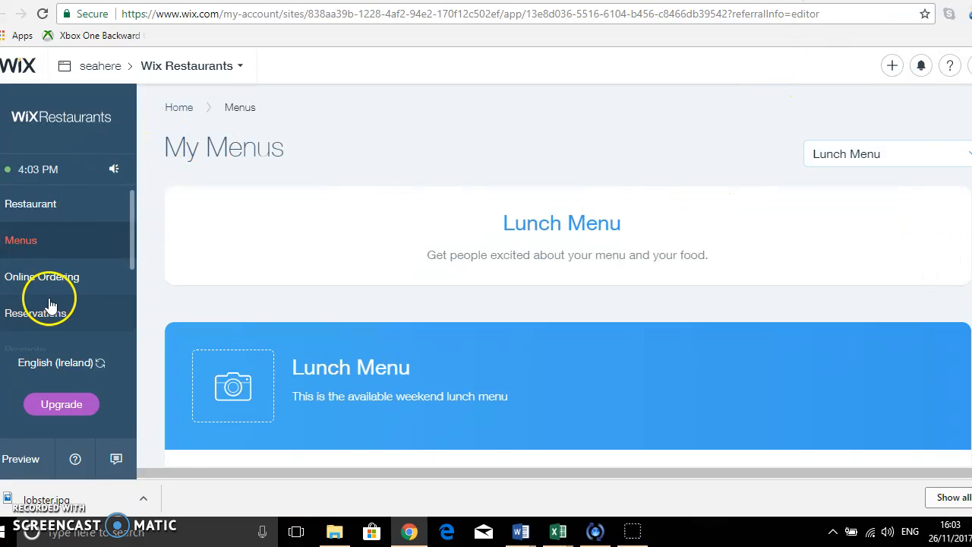
Open the Online Ordering settings and review its connected menus, pickup, delivery, payments and notifications.
click(78, 286)
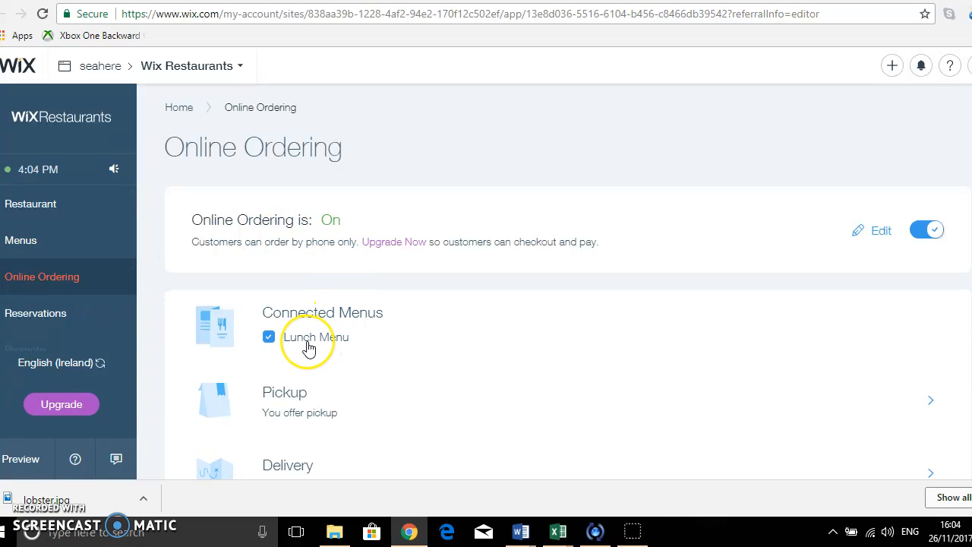
scroll(308, 348, down, 1)
scroll(309, 348, up, 1)
scroll(308, 348, down, 3)
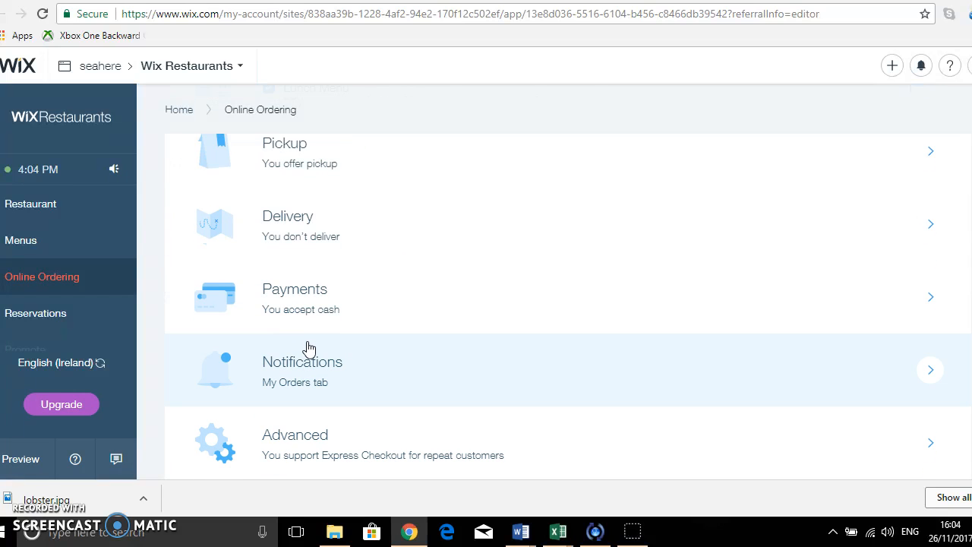
scroll(309, 348, up, 3)
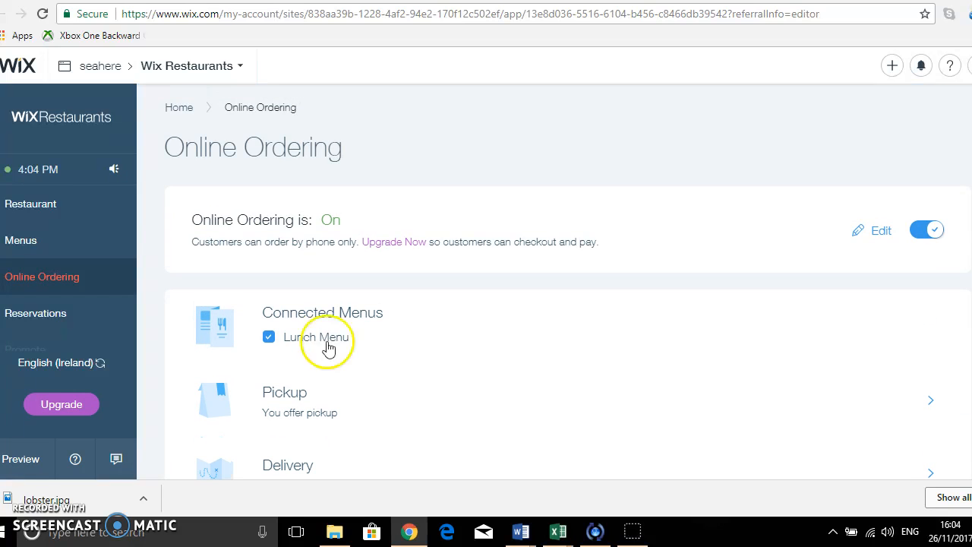
Preview the site from the restaurants dashboard and scroll to the home page reservations widget.
click(174, 109)
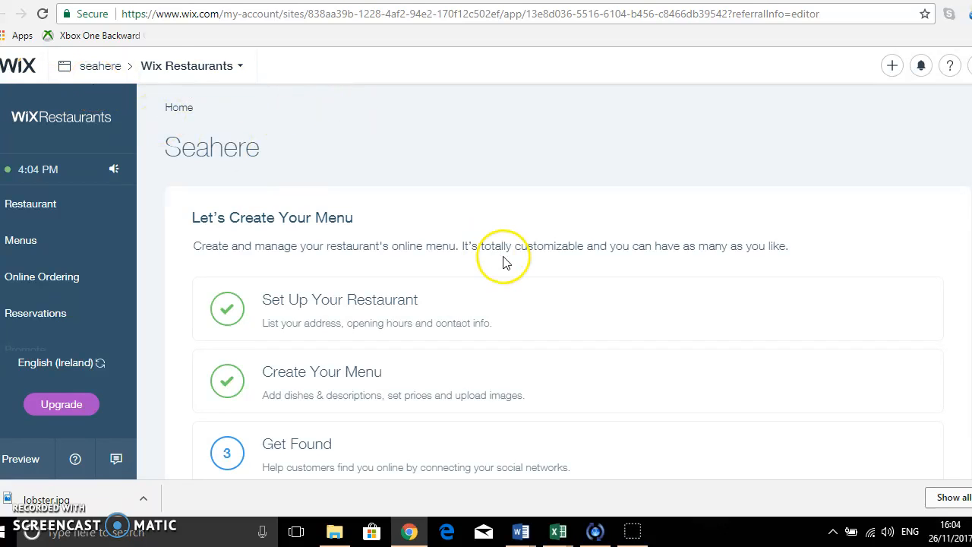
scroll(503, 262, down, 2)
scroll(493, 267, up, 2)
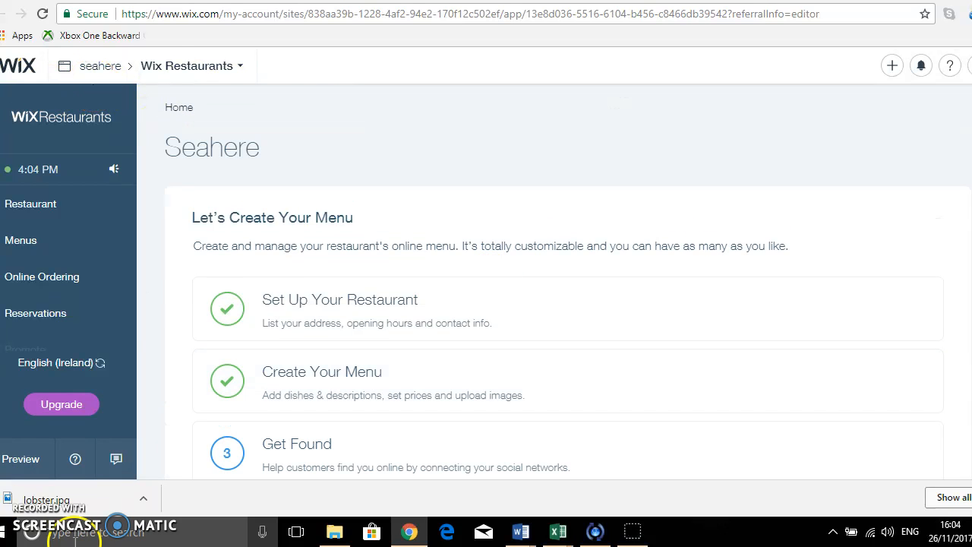
click(21, 460)
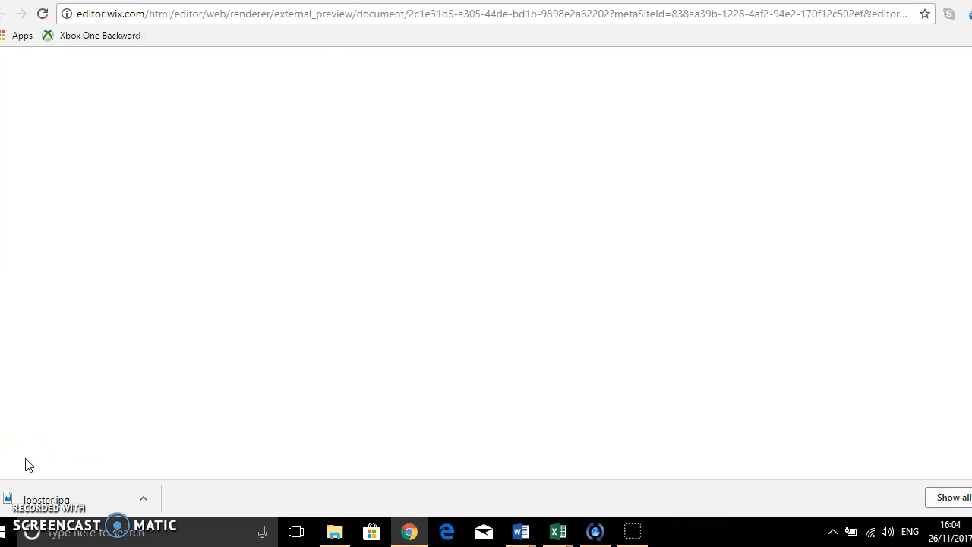
click(65, 453)
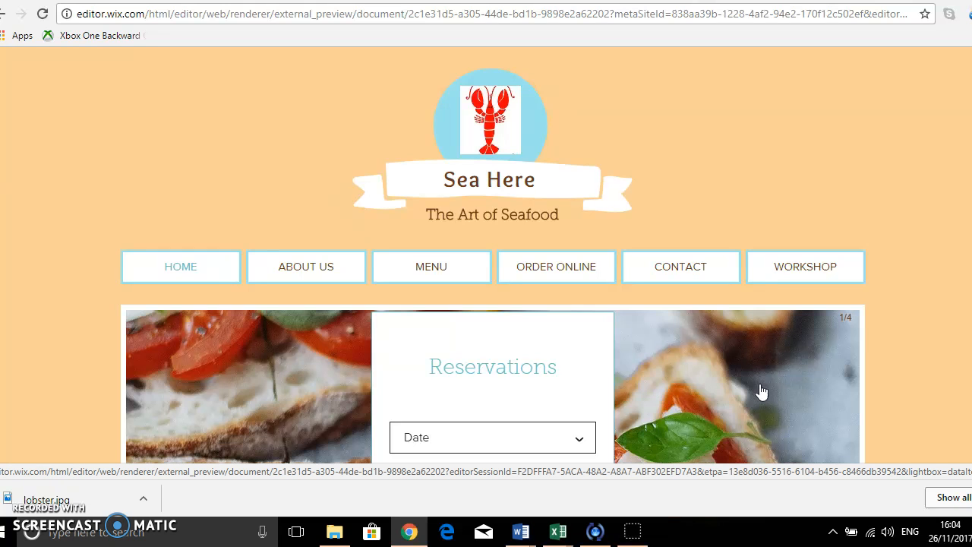
scroll(761, 391, down, 4)
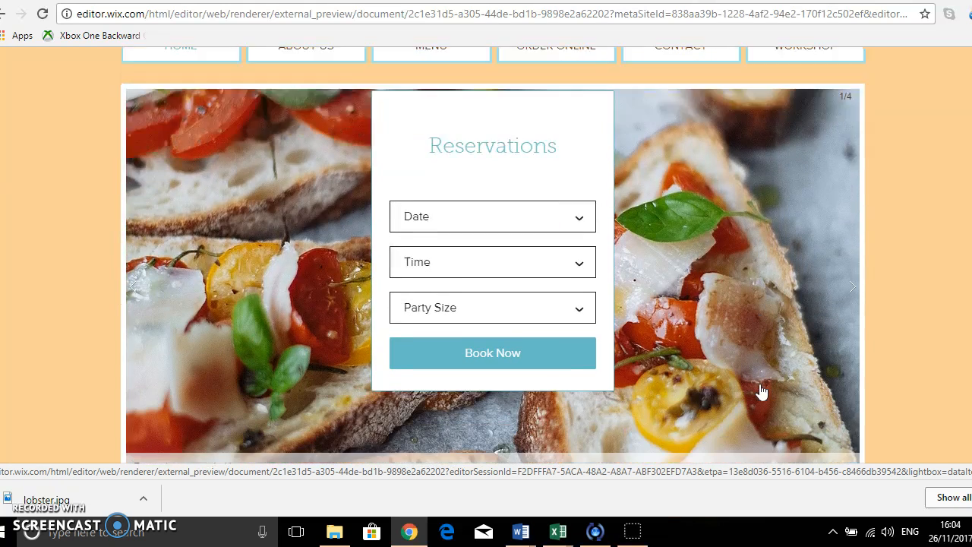
scroll(761, 391, down, 5)
scroll(760, 384, up, 3)
scroll(759, 387, up, 6)
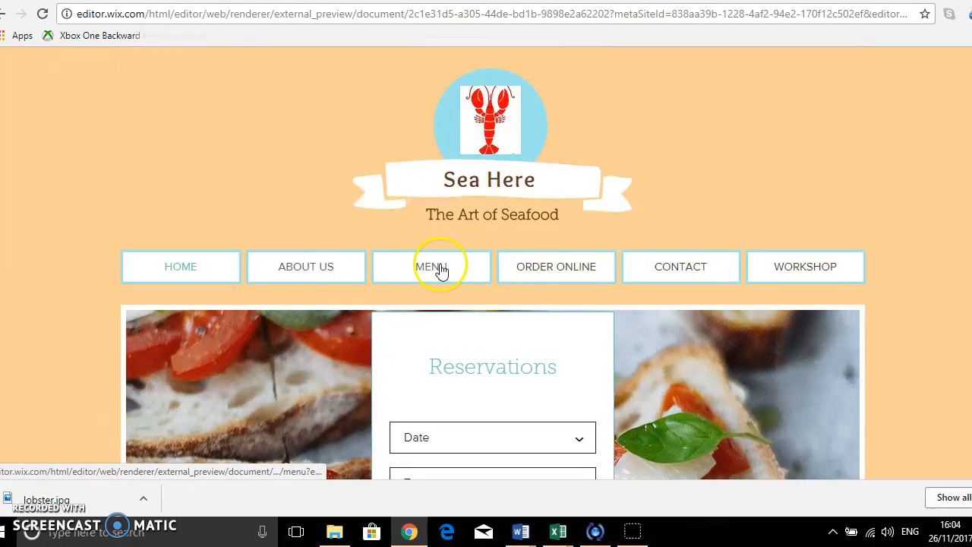
Open the MENU page in the preview and scroll through the lunch menu dishes.
click(442, 270)
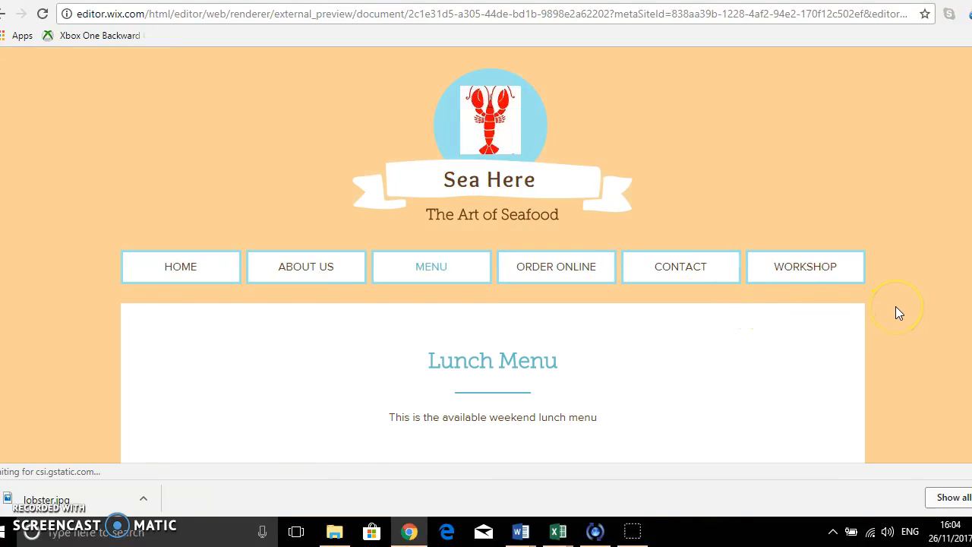
scroll(898, 312, down, 1)
scroll(896, 307, down, 2)
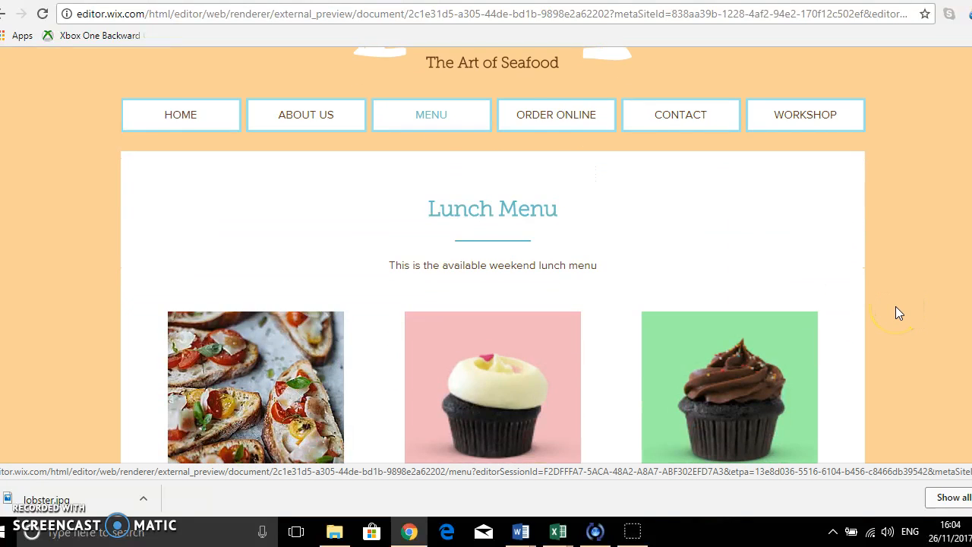
scroll(895, 306, down, 8)
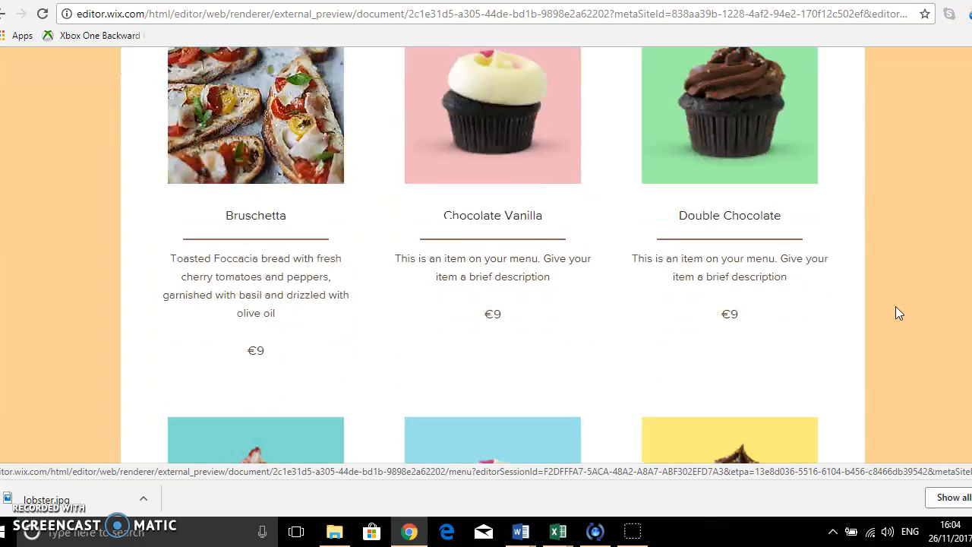
scroll(895, 306, up, 10)
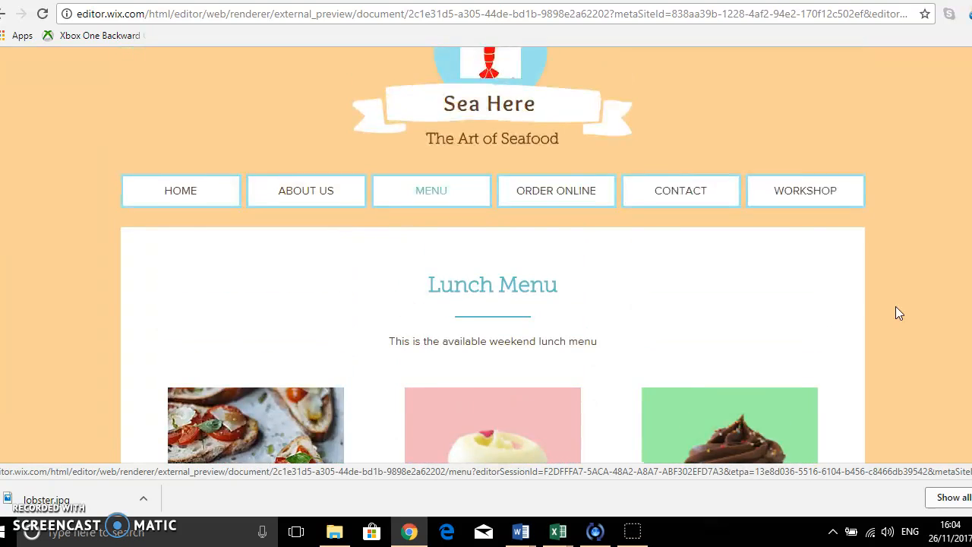
Open the ORDER ONLINE page in the preview and scroll to the lunch menu ordering widget.
click(581, 272)
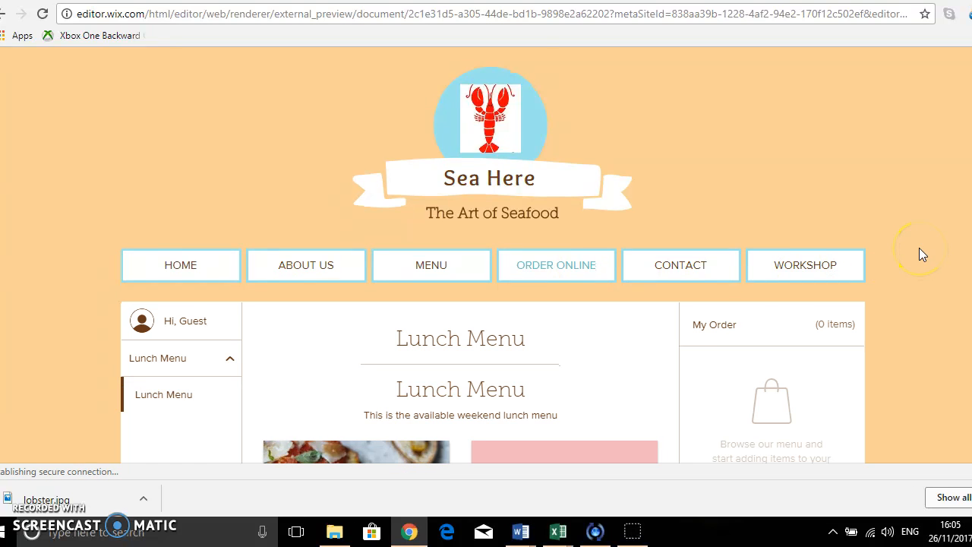
scroll(918, 249, down, 3)
scroll(919, 247, down, 1)
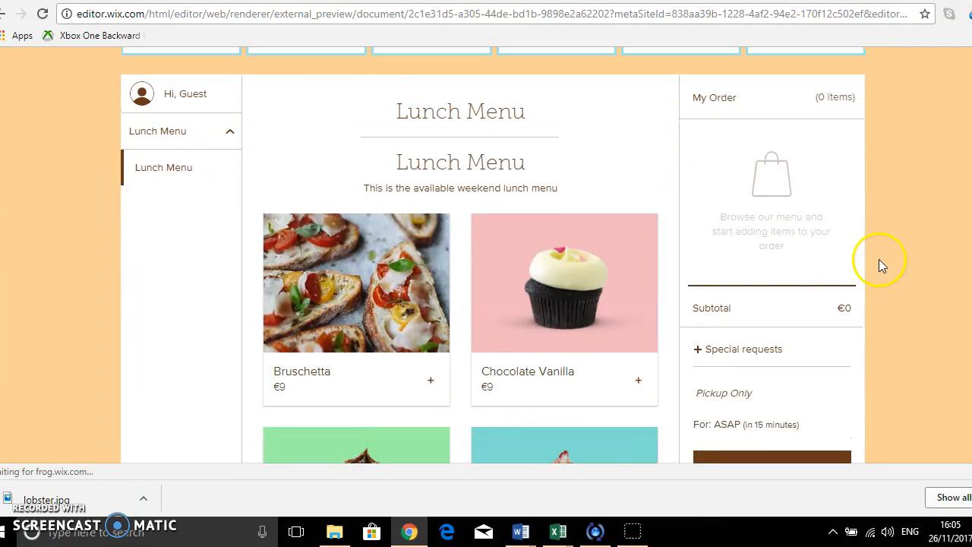
Add 4 Bruschetta to the order in the preview's online ordering widget.
click(428, 385)
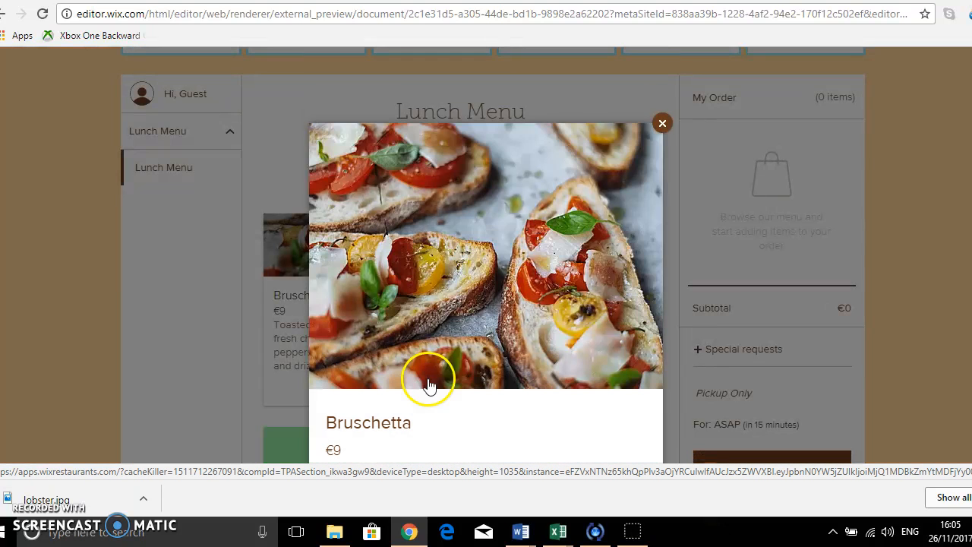
scroll(441, 375, down, 4)
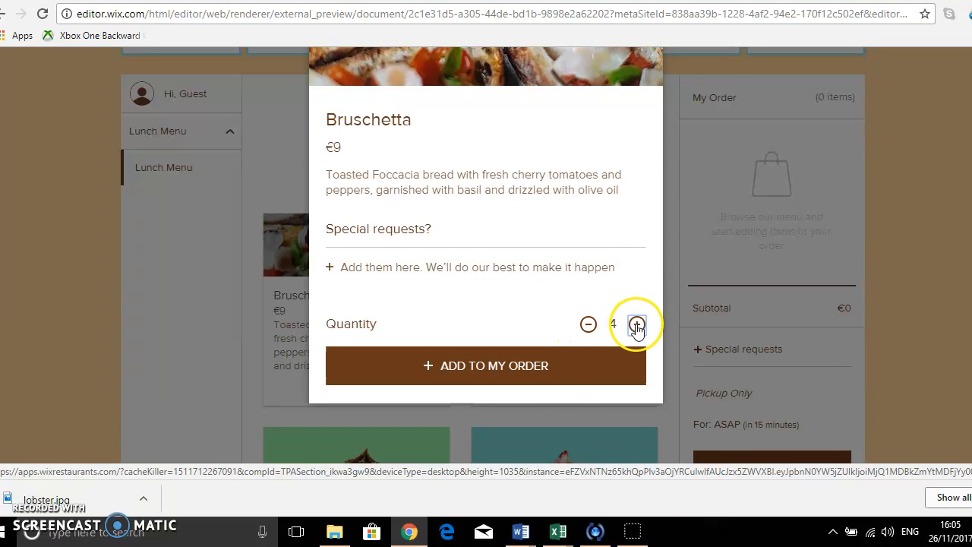
click(521, 366)
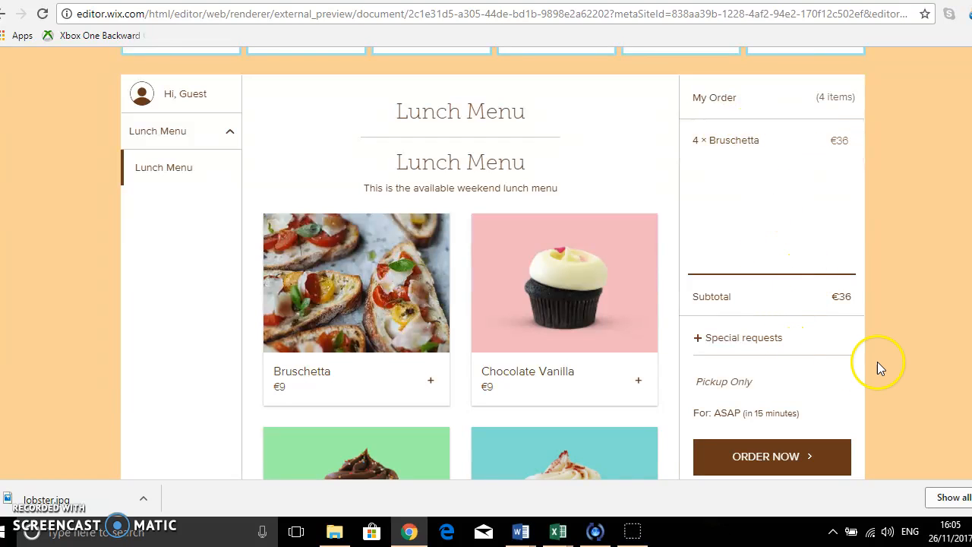
scroll(877, 359, down, 4)
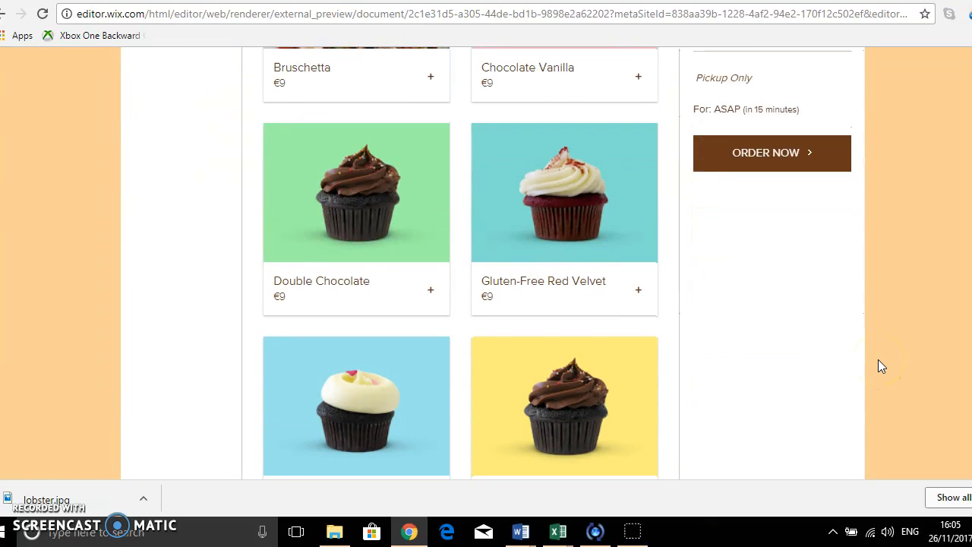
scroll(878, 367, up, 2)
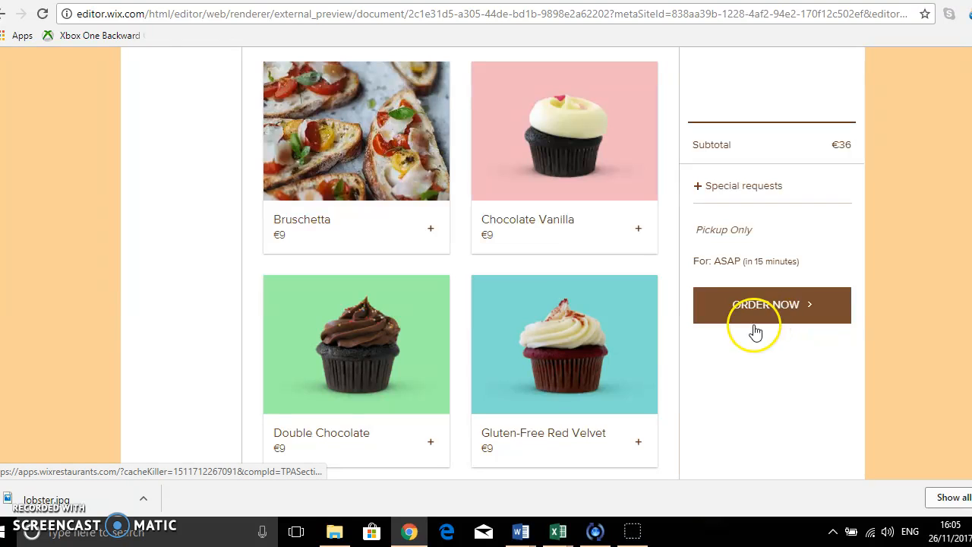
scroll(919, 225, up, 1)
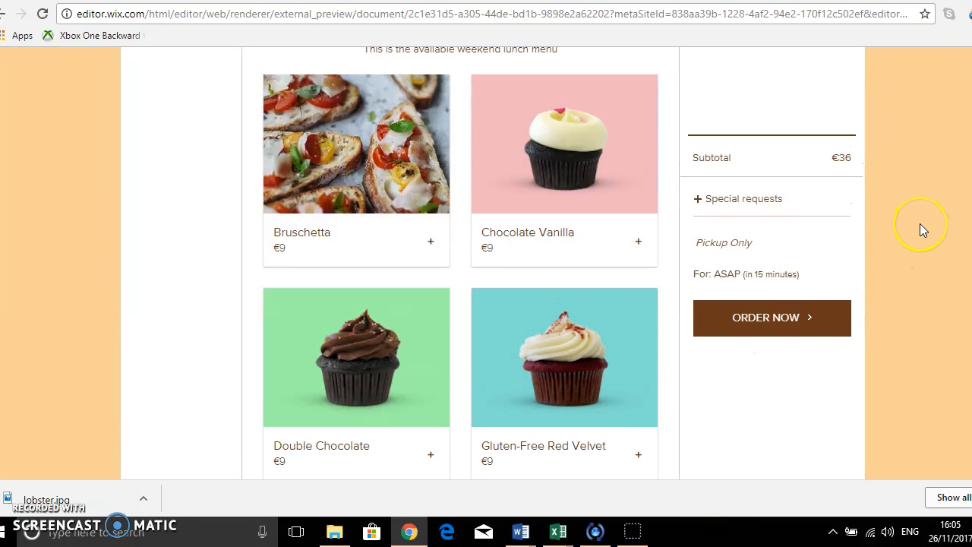
scroll(920, 223, up, 4)
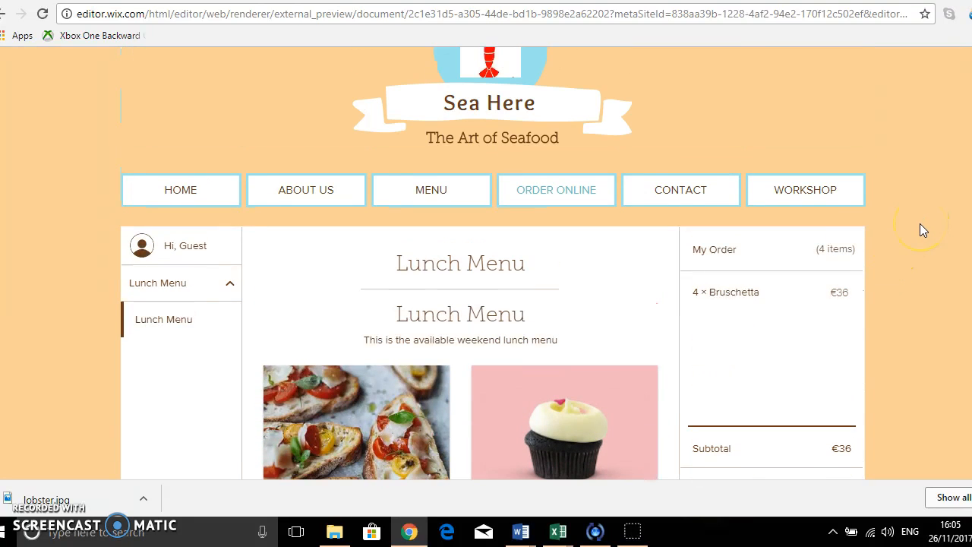
Open the CONTACT and WORKSHOP pages in the preview and scroll through them.
click(680, 196)
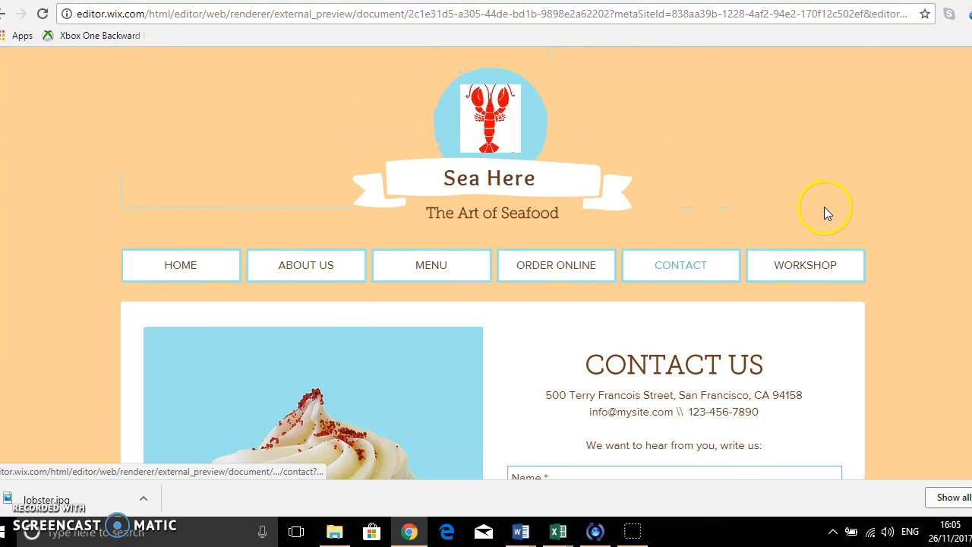
scroll(824, 207, down, 3)
scroll(640, 262, up, 1)
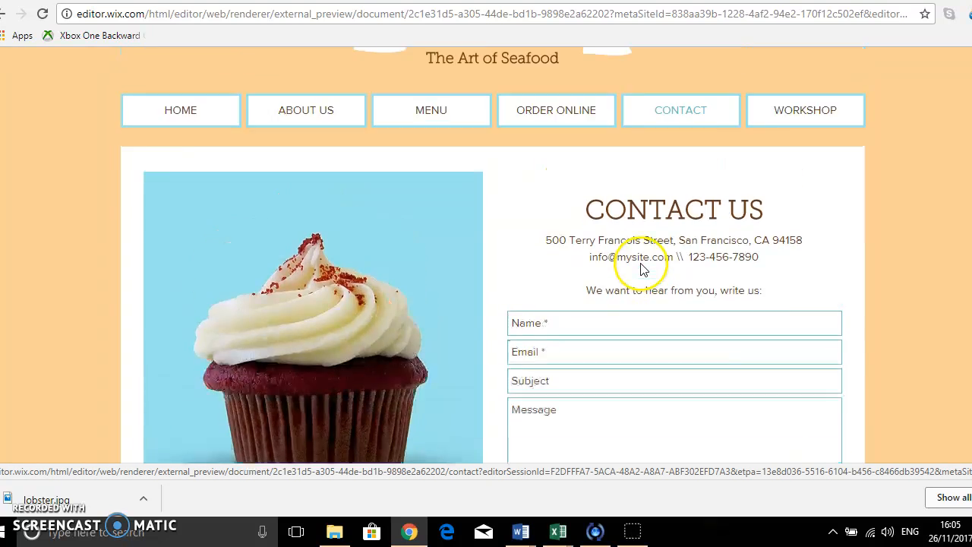
scroll(641, 270, up, 2)
click(813, 267)
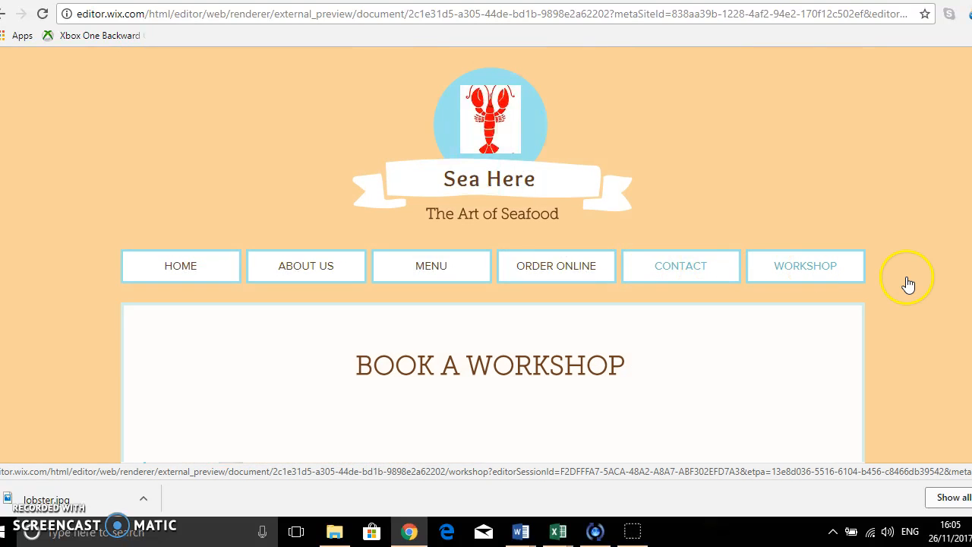
scroll(908, 284, down, 3)
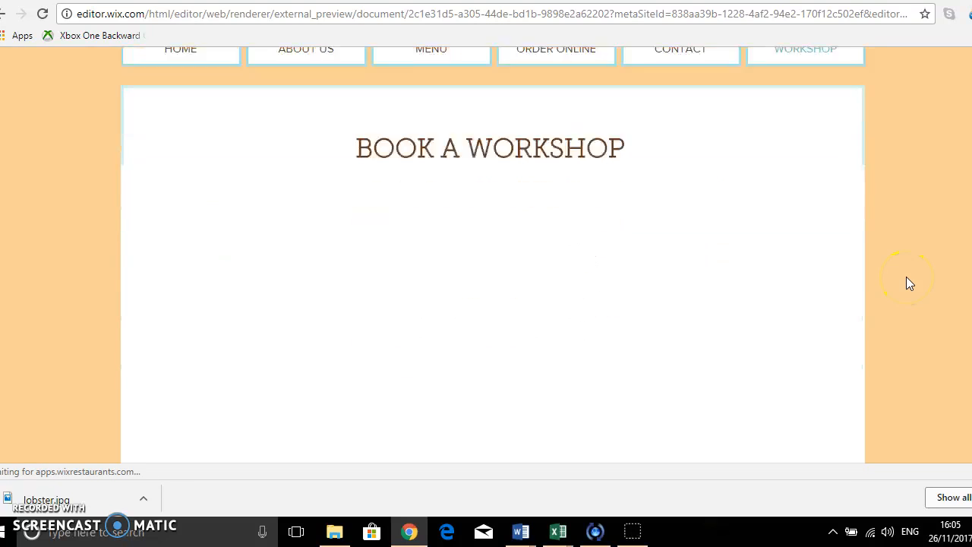
scroll(909, 284, down, 1)
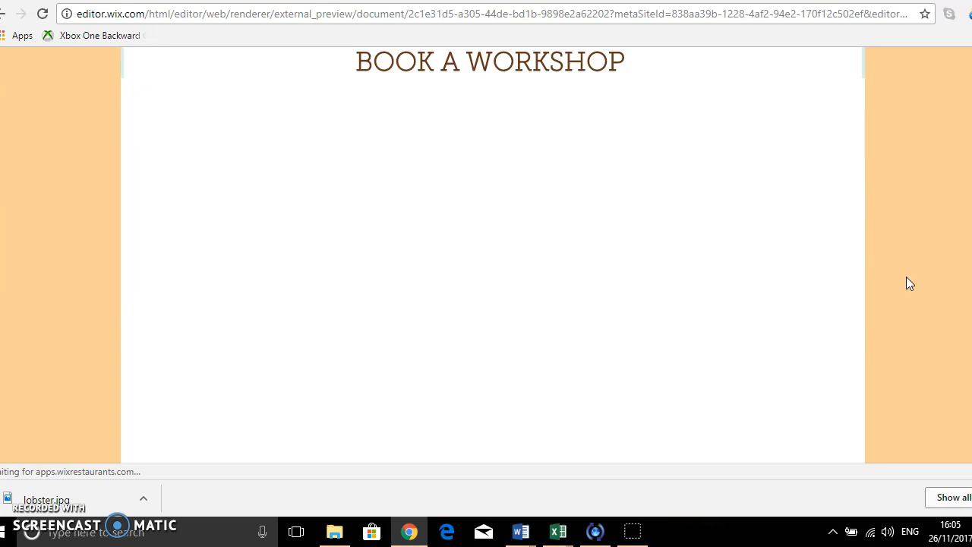
scroll(909, 283, up, 4)
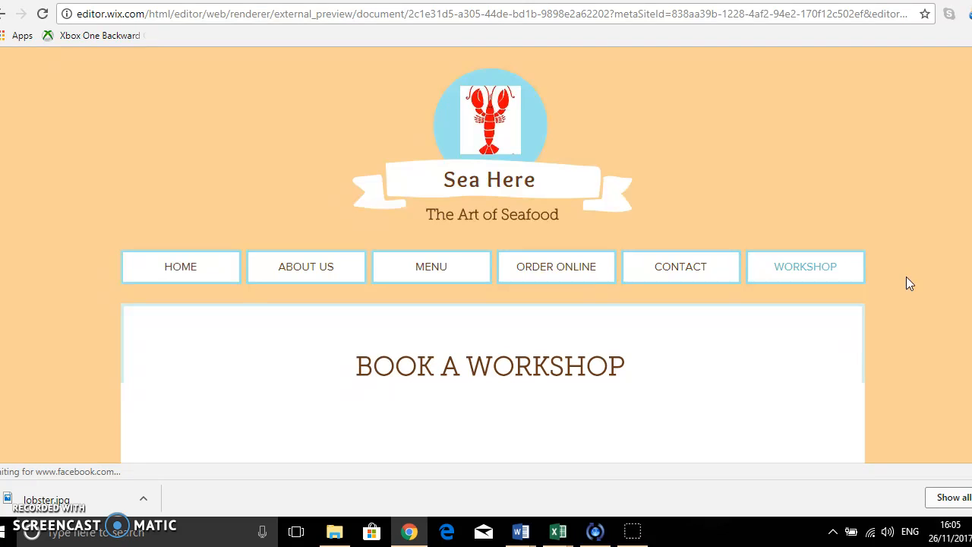
Return to the Wix dashboard and open the seahere site in the editor.
click(398, 0)
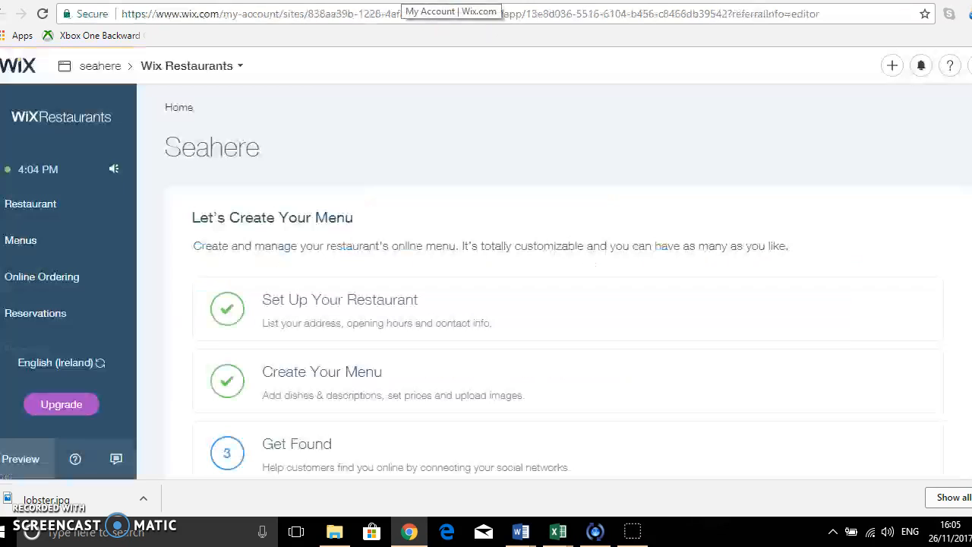
click(524, 1)
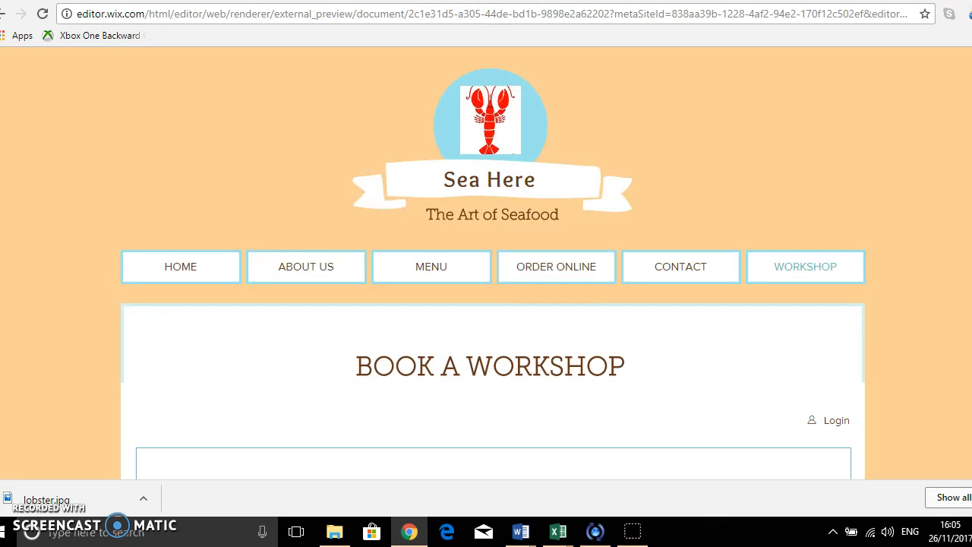
click(398, 1)
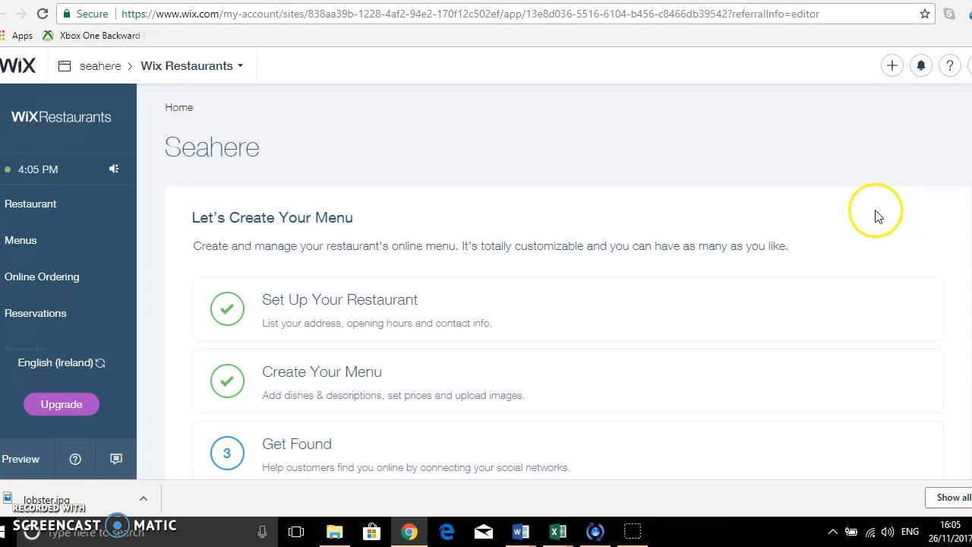
scroll(350, 196, down, 3)
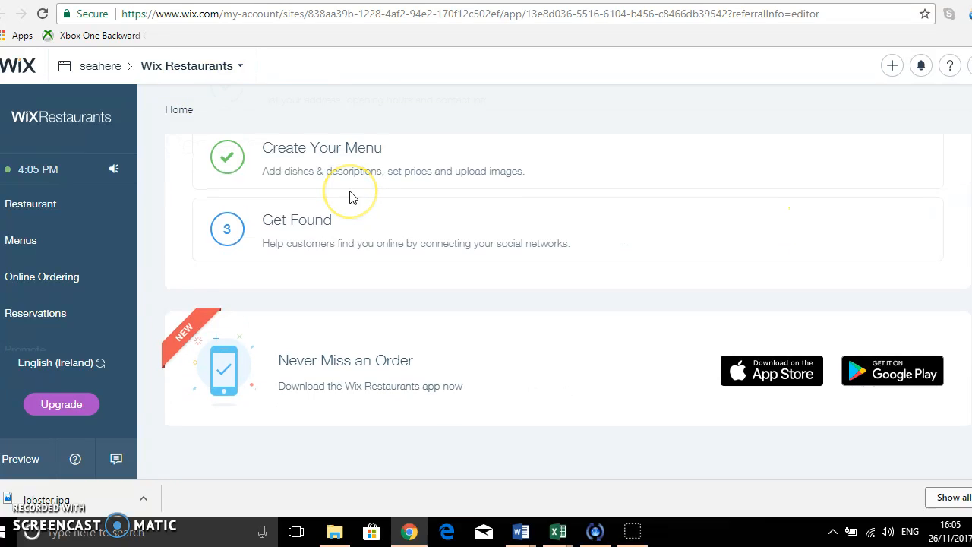
scroll(352, 195, up, 3)
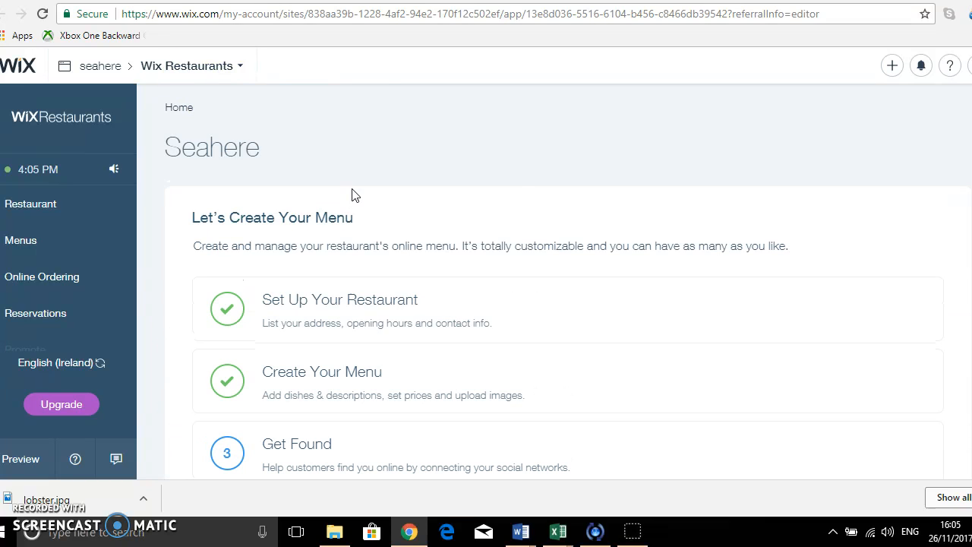
click(963, 65)
click(920, 66)
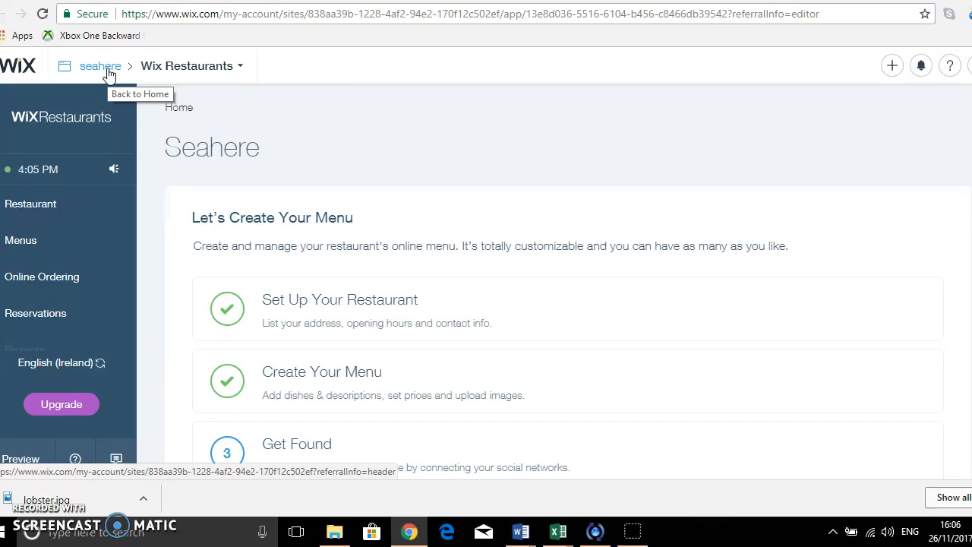
click(108, 74)
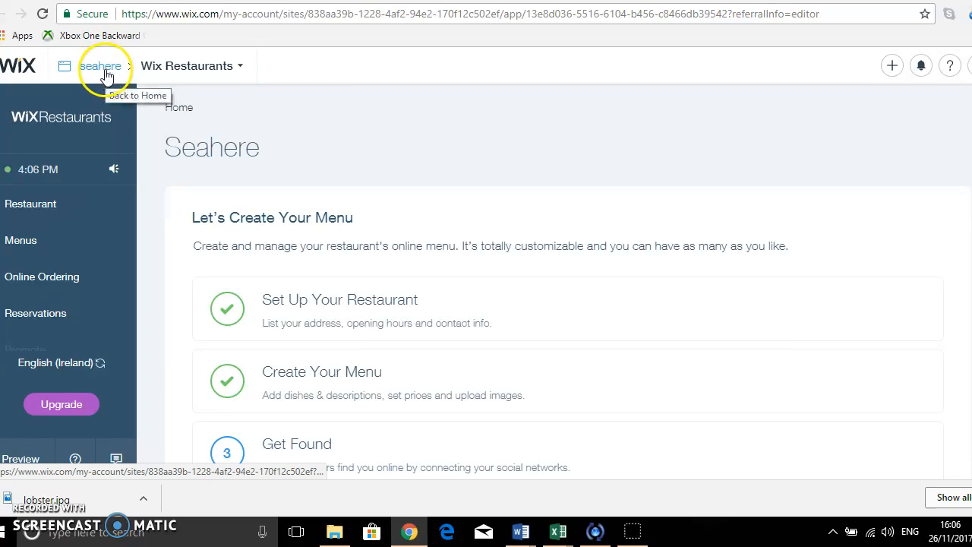
click(103, 72)
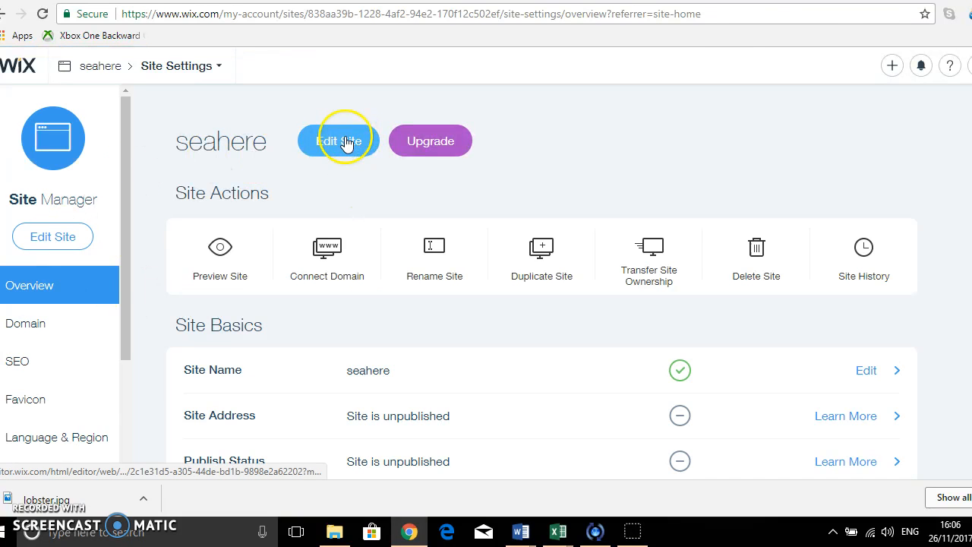
click(345, 140)
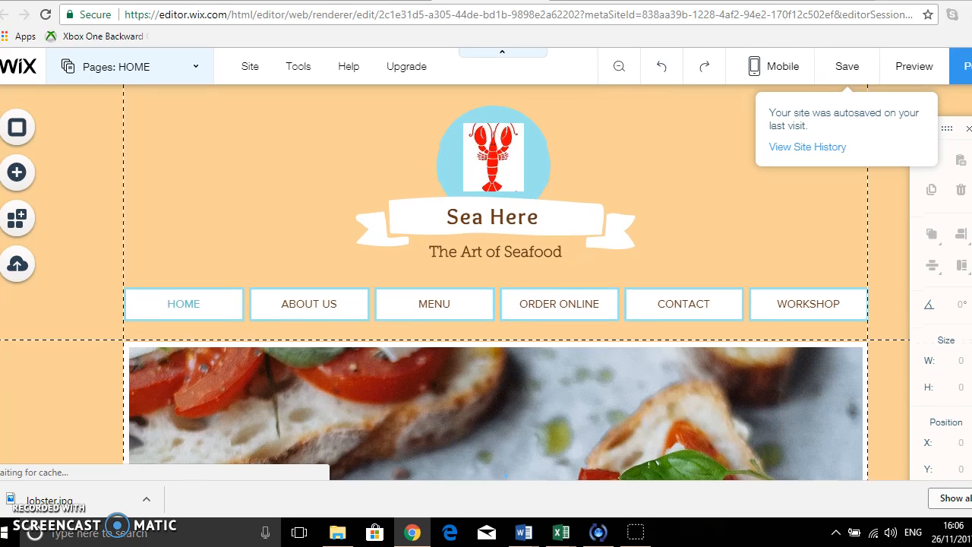
Go to the CONTACT page and replace the address and contact text with 'Howth, Co. Dublin, Ireland'.
click(200, 74)
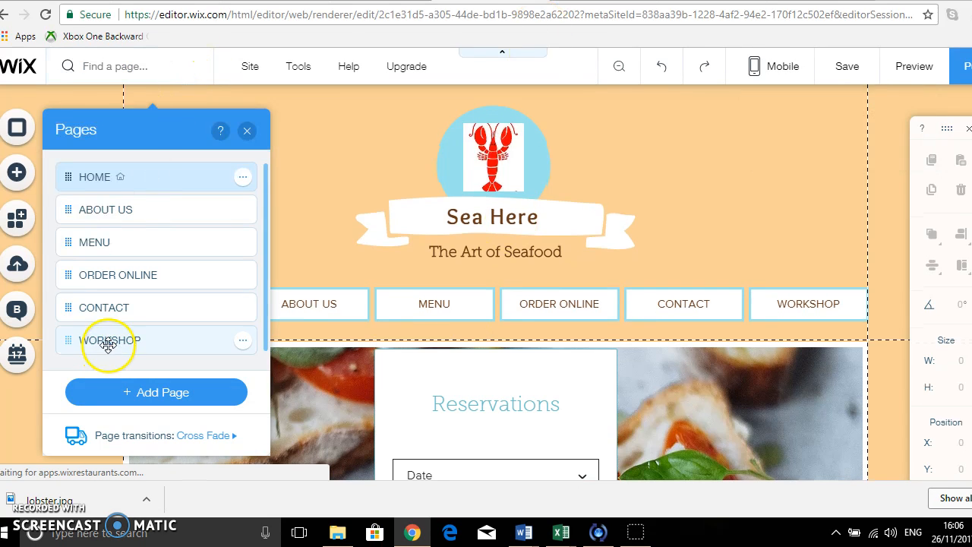
click(126, 315)
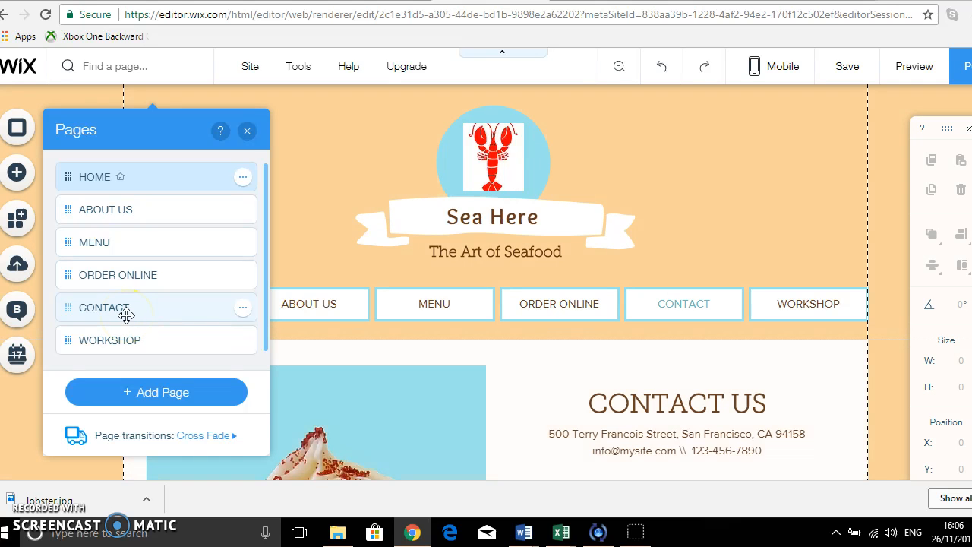
click(246, 130)
scroll(748, 357, down, 2)
scroll(748, 357, down, 2)
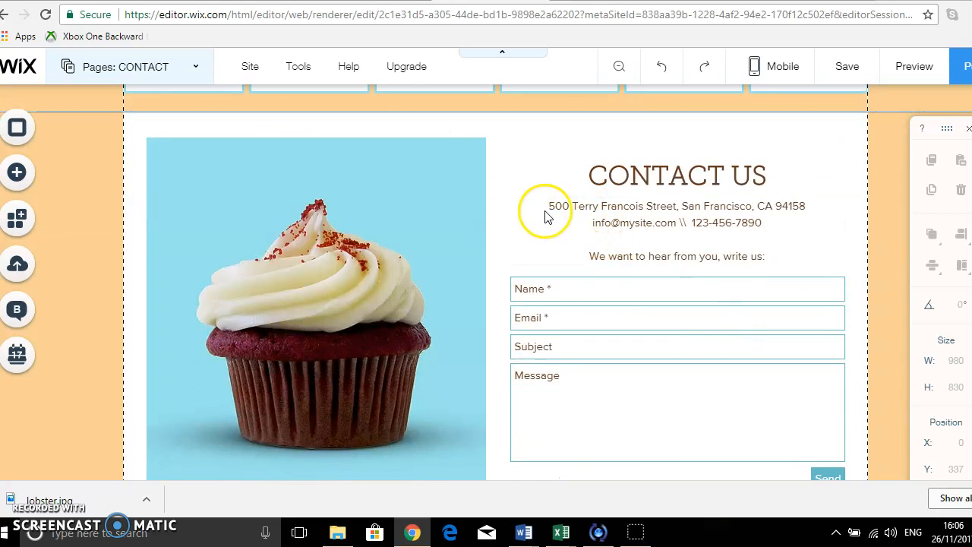
click(565, 204)
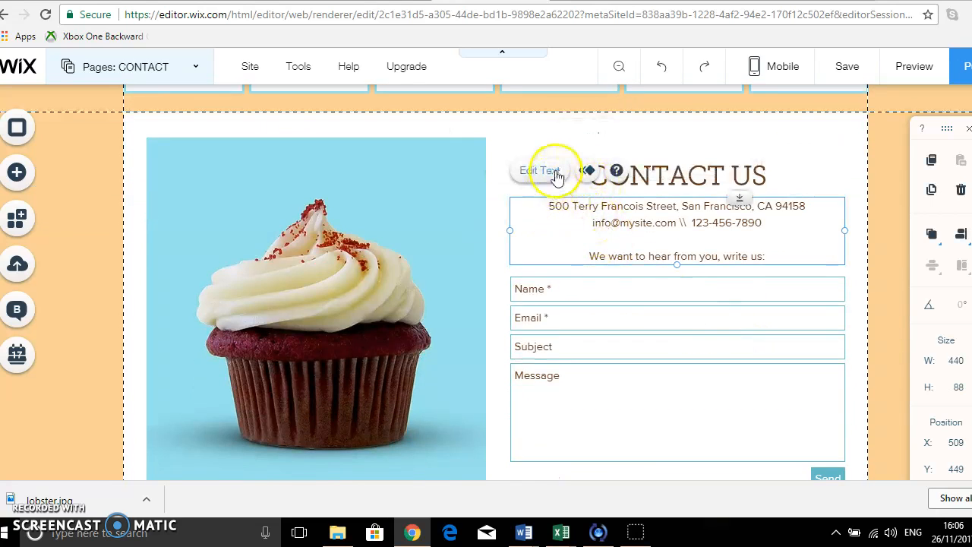
double_click(636, 238)
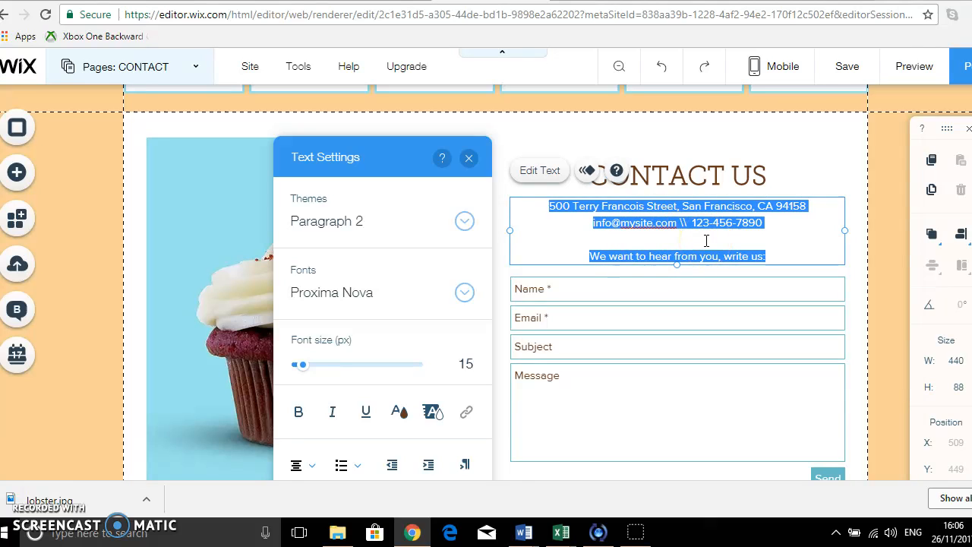
text(Howth, Co. Dublin, Ireland)
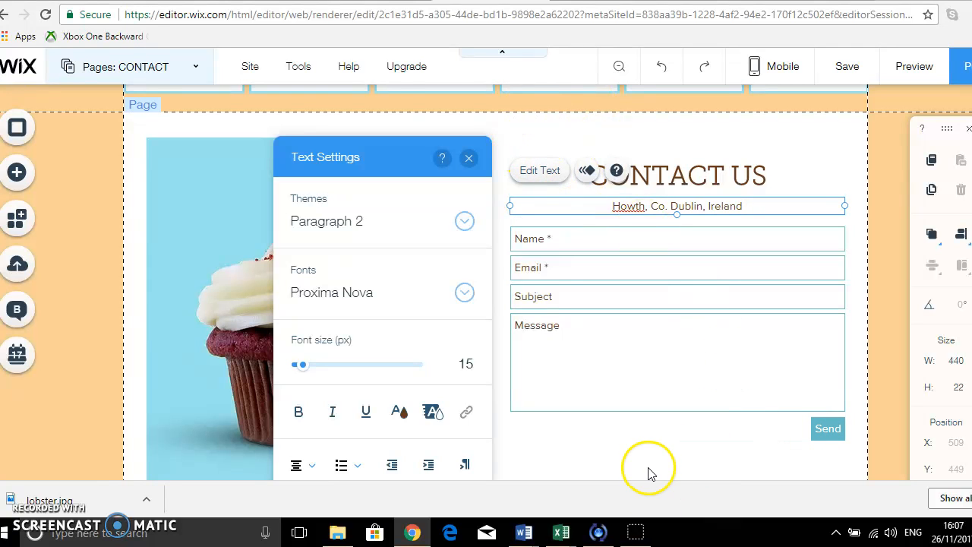
click(469, 161)
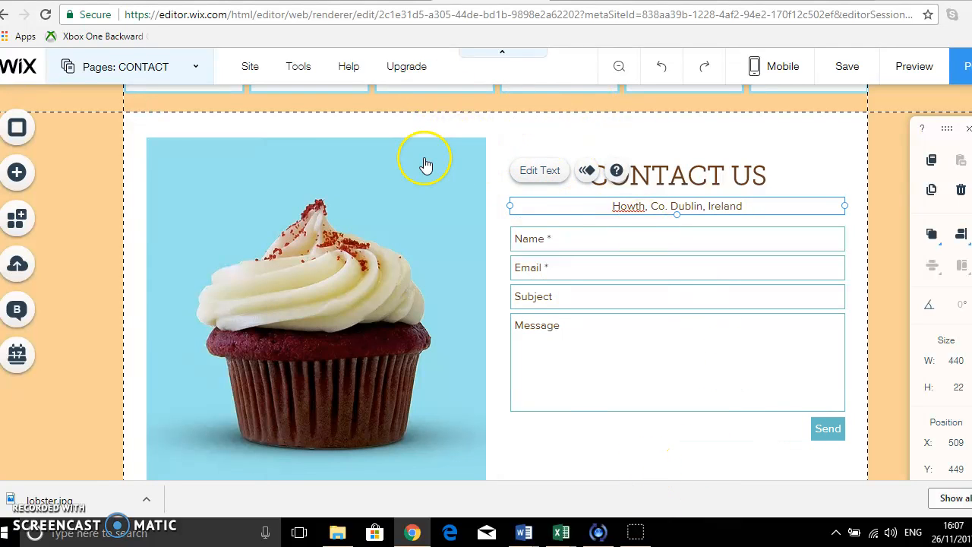
Open the image picker for the contact page picture and browse the Shutterstock Food and Drink images.
click(327, 315)
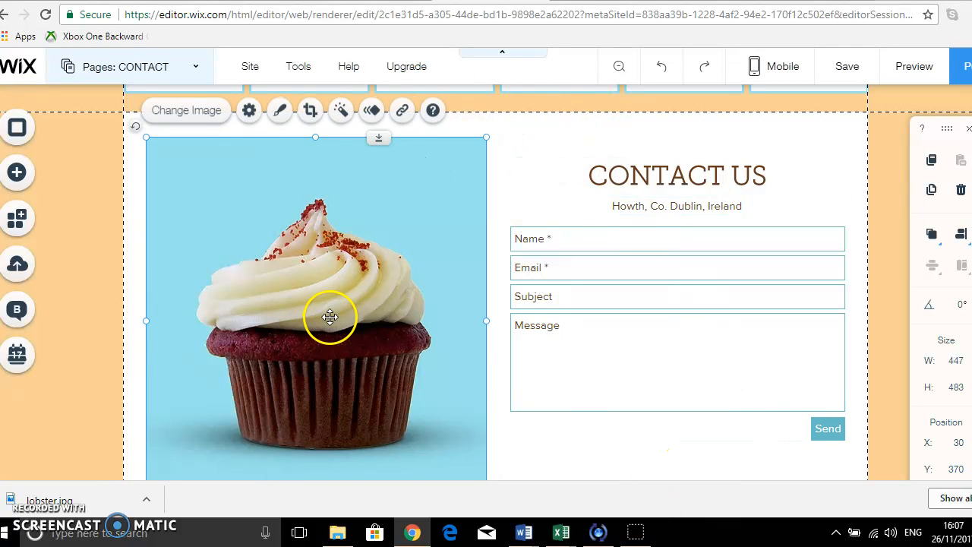
click(199, 115)
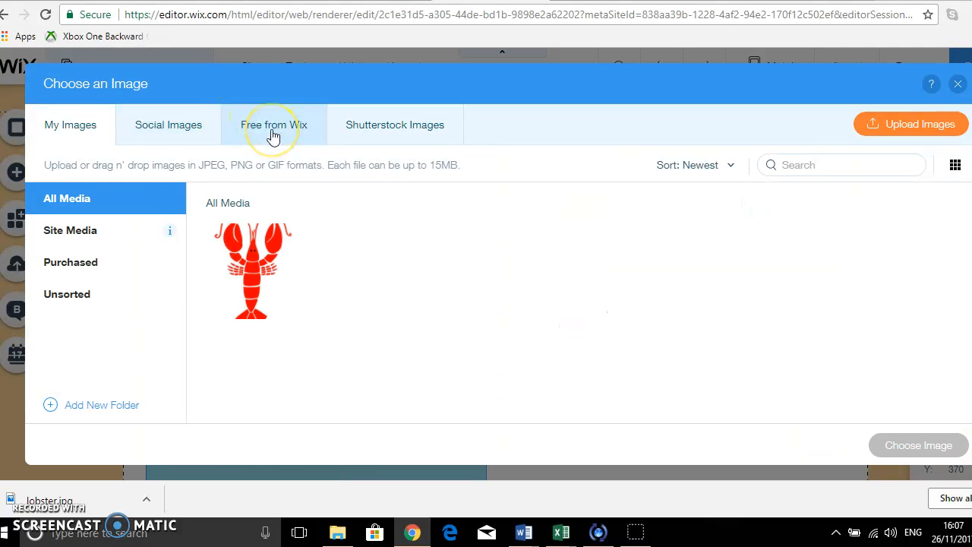
click(195, 141)
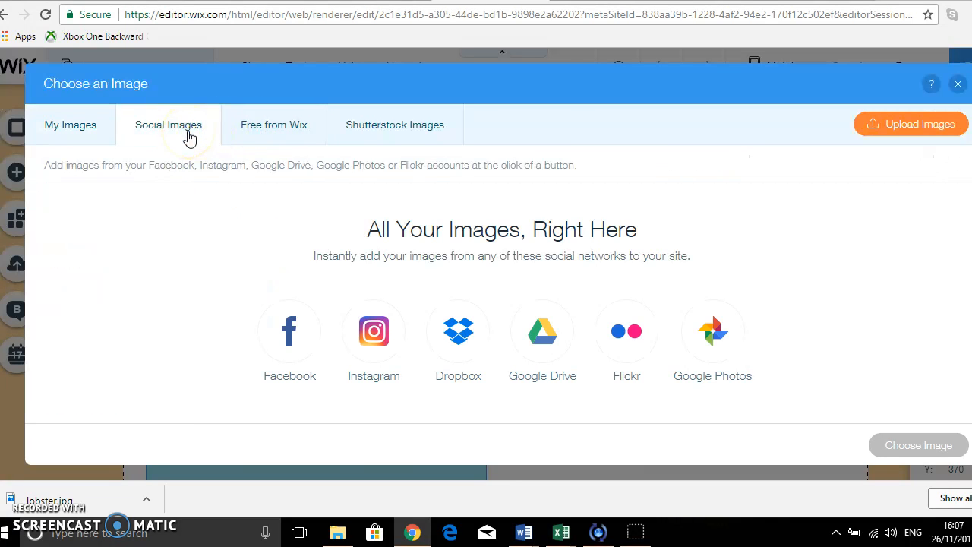
click(347, 130)
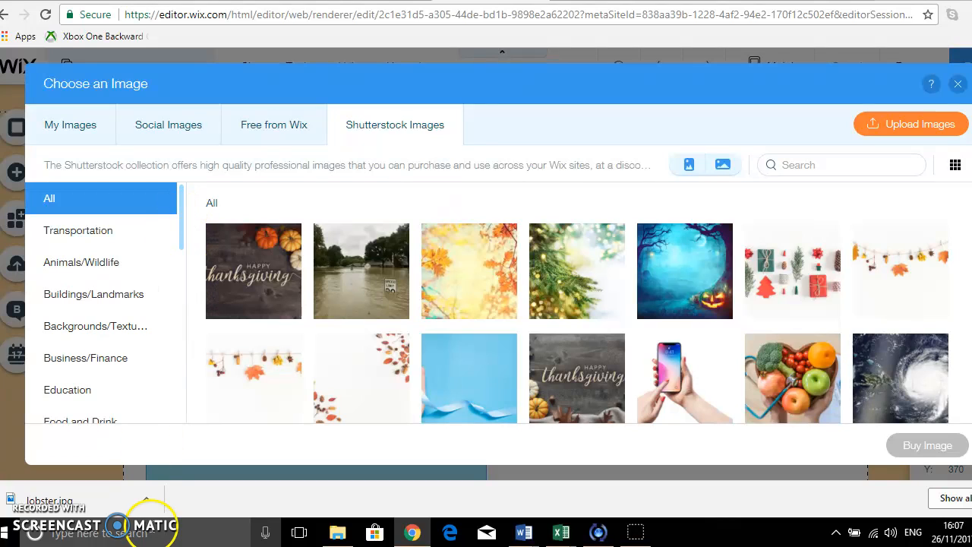
drag(183, 217, 180, 287)
click(130, 249)
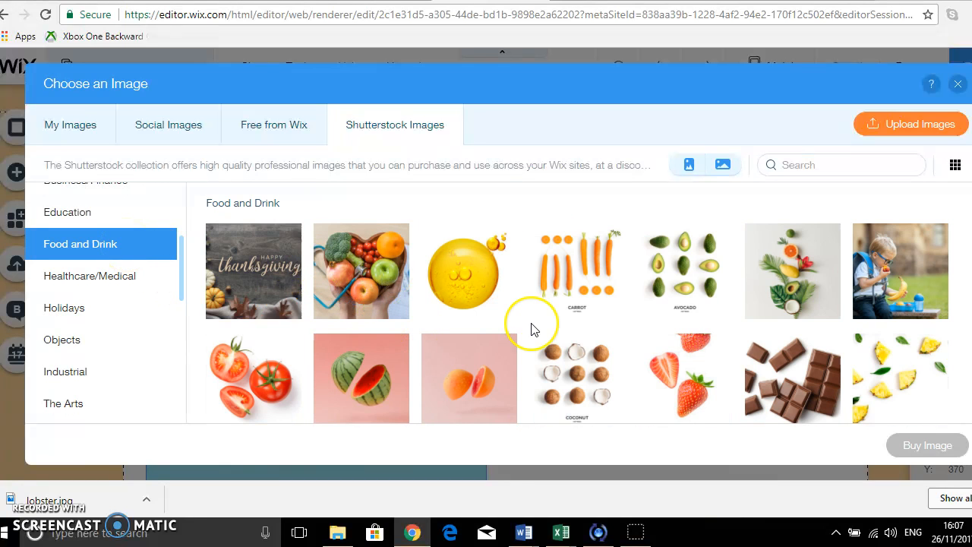
scroll(531, 326, down, 1)
scroll(532, 328, down, 3)
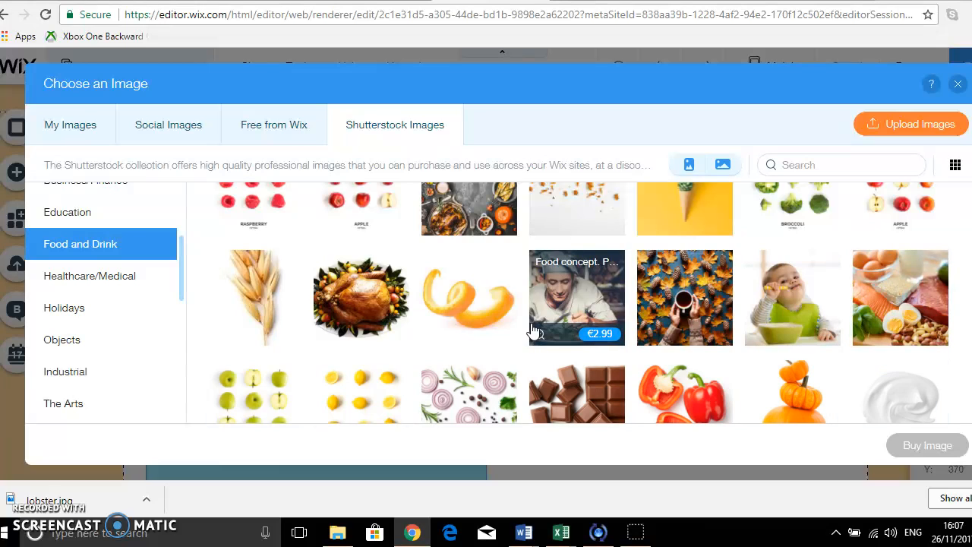
click(363, 312)
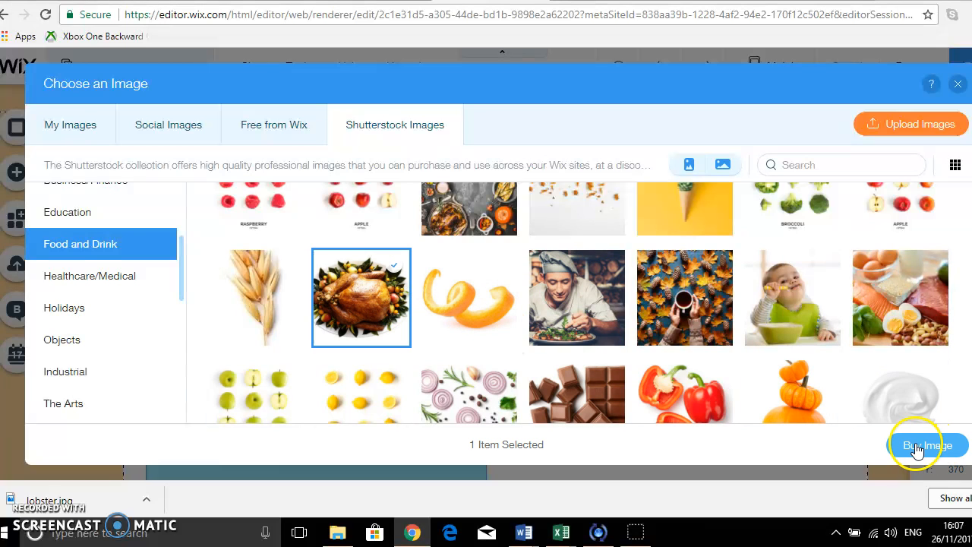
scroll(582, 282, up, 5)
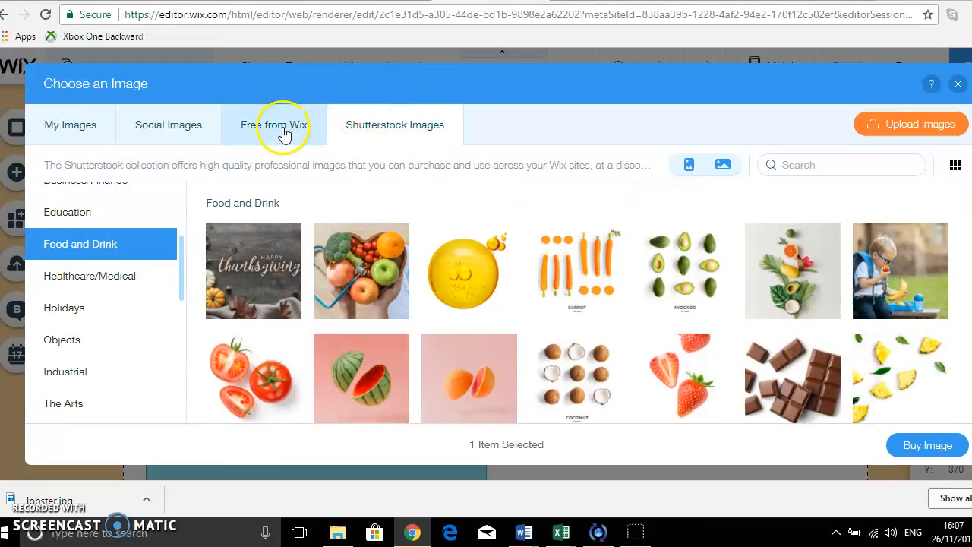
Replace the contact page picture with the burger photo from the Free from Wix collection.
click(282, 133)
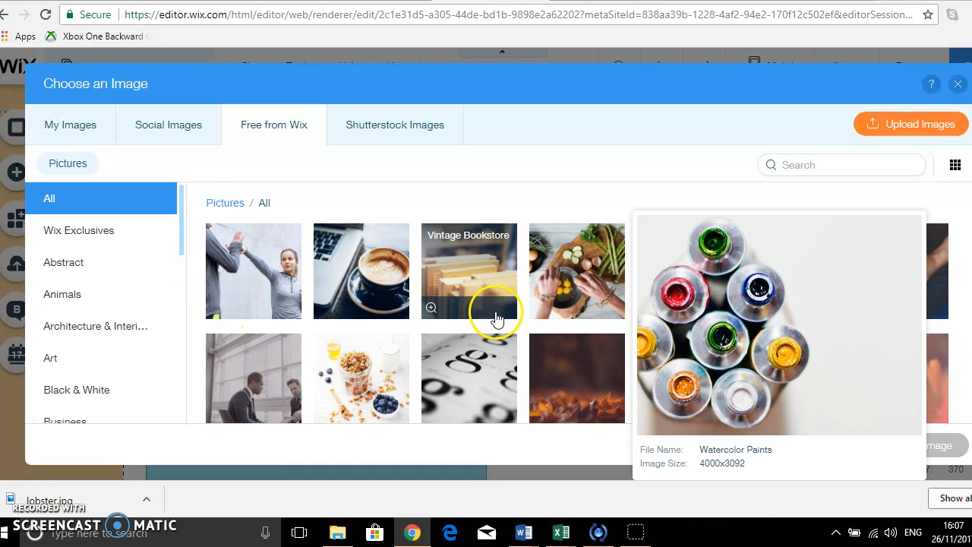
scroll(495, 318, down, 2)
scroll(495, 318, down, 2)
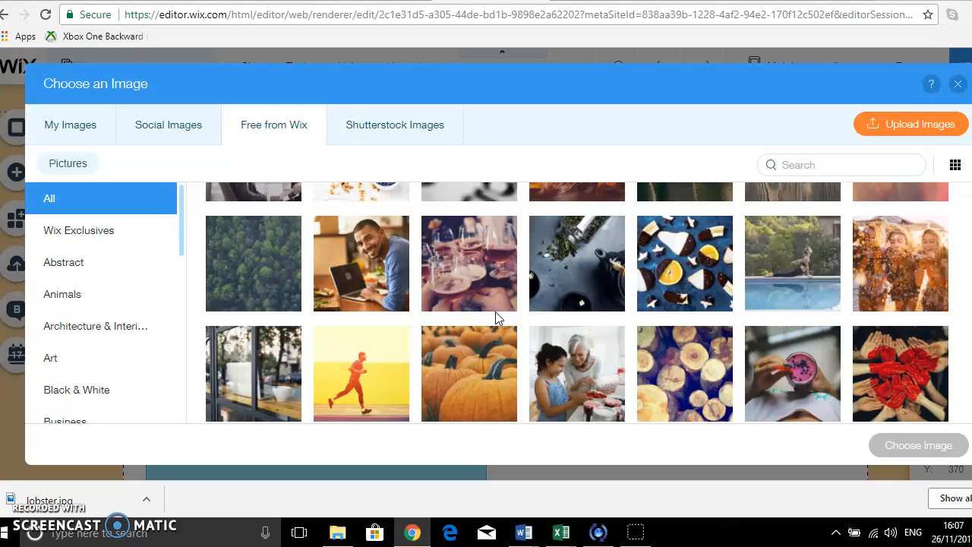
scroll(495, 317, down, 5)
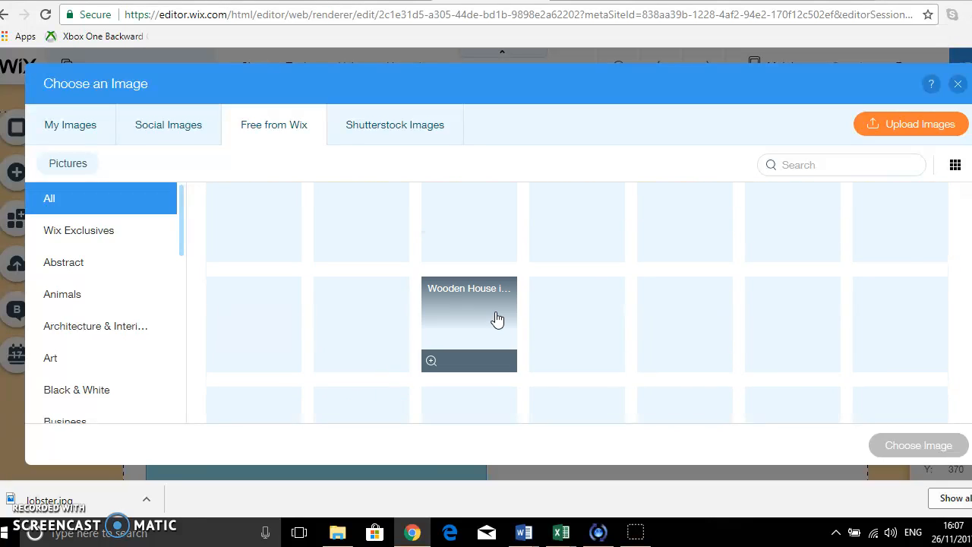
scroll(495, 318, down, 1)
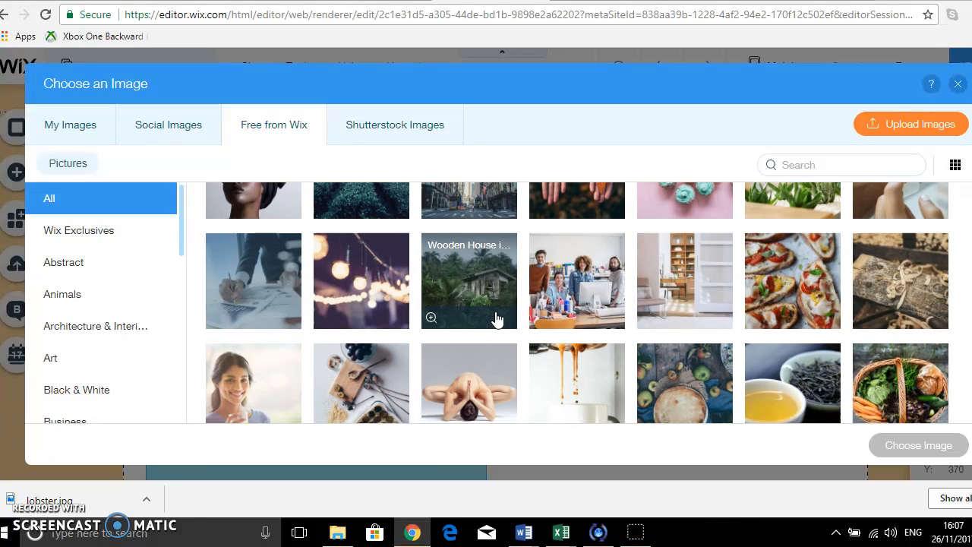
click(911, 259)
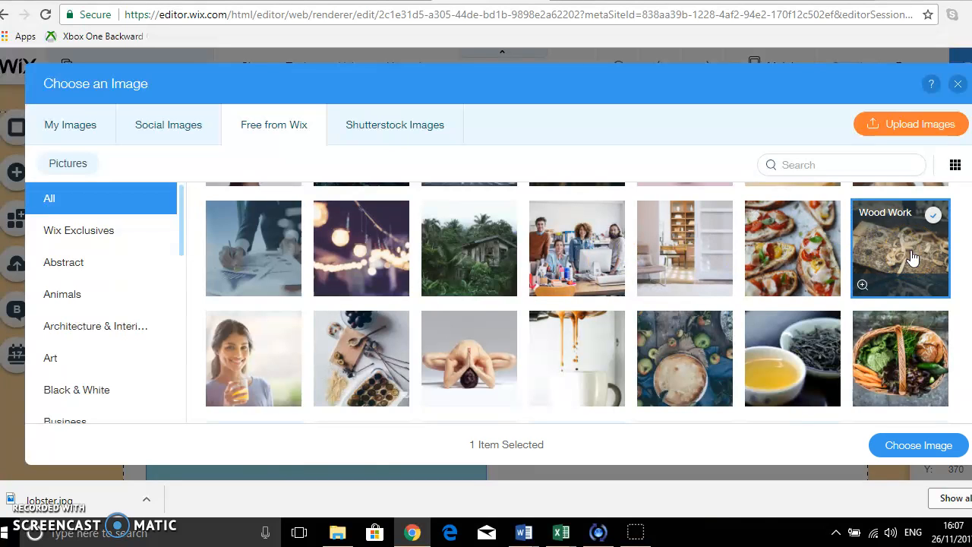
scroll(898, 372, down, 2)
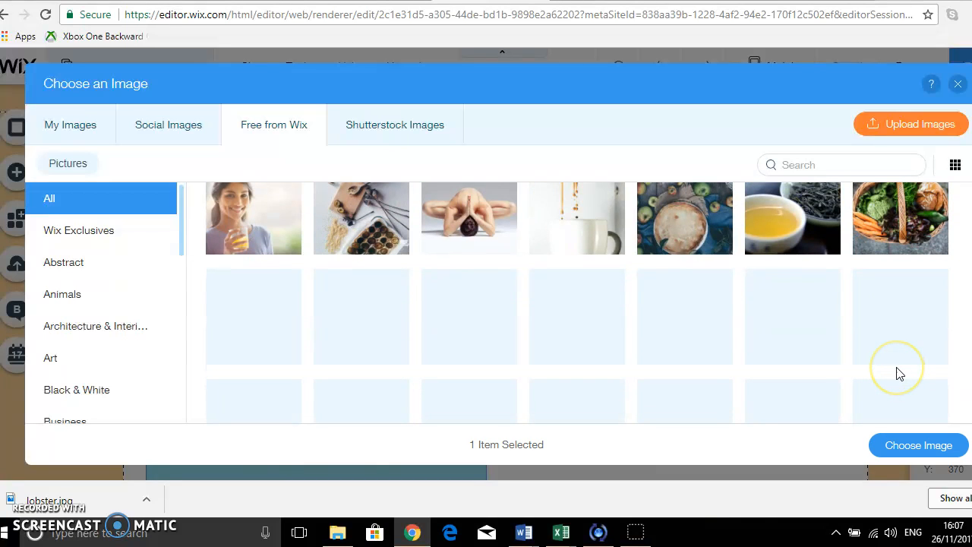
scroll(898, 372, down, 2)
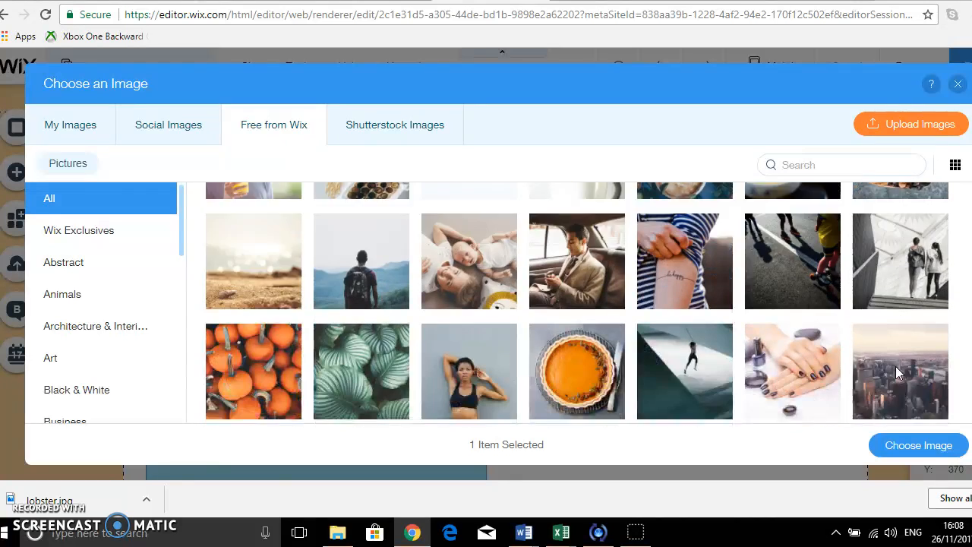
scroll(898, 372, down, 2)
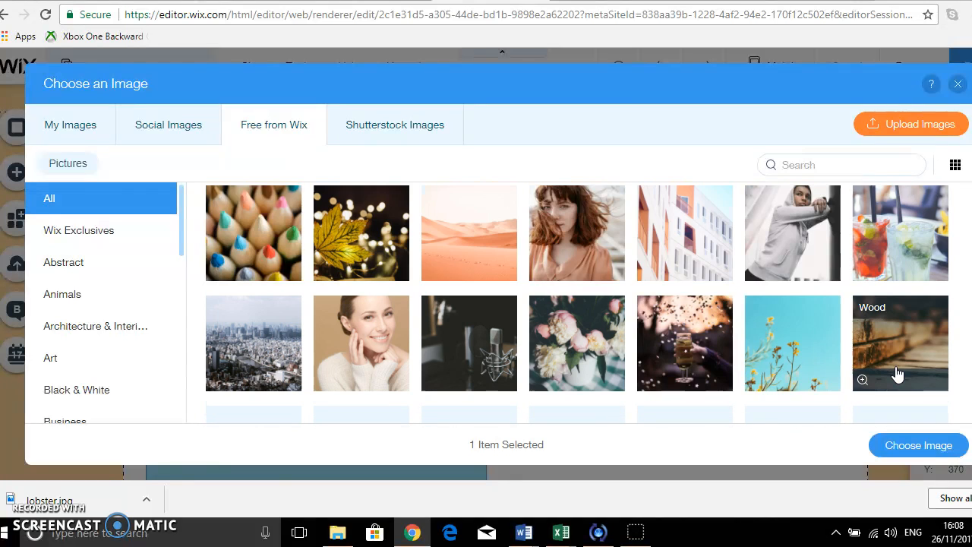
scroll(898, 374, down, 2)
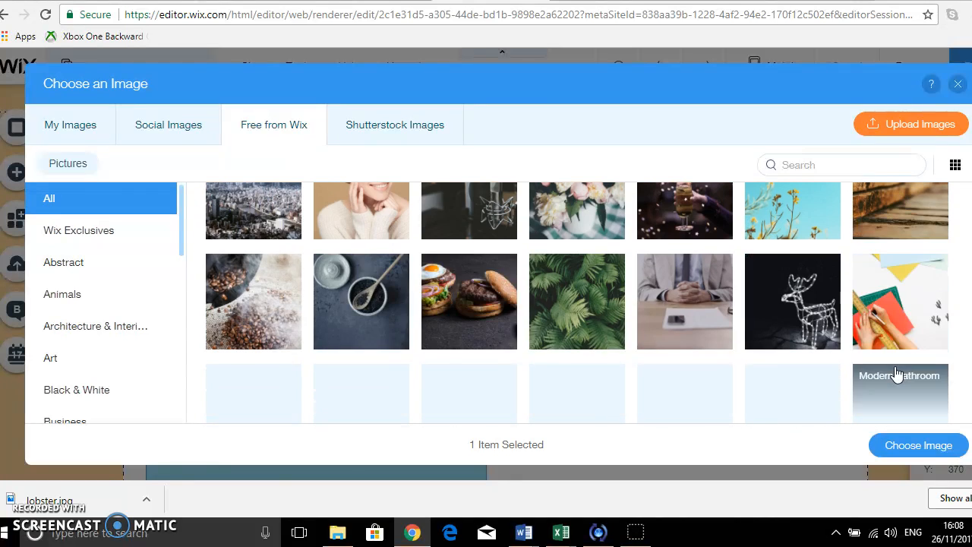
click(446, 324)
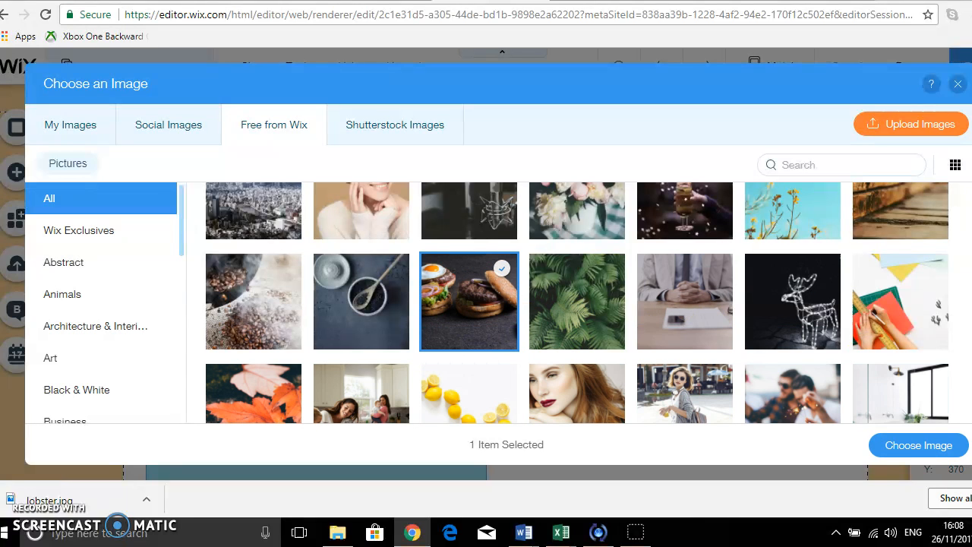
click(904, 450)
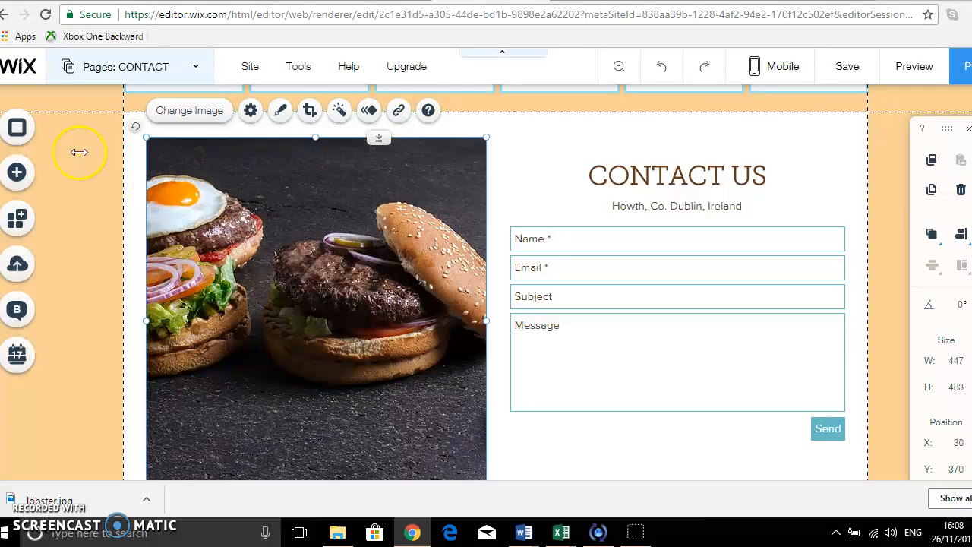
Set the contact page map's location to Howth, Co. Dublin, Ireland.
scroll(860, 408, down, 2)
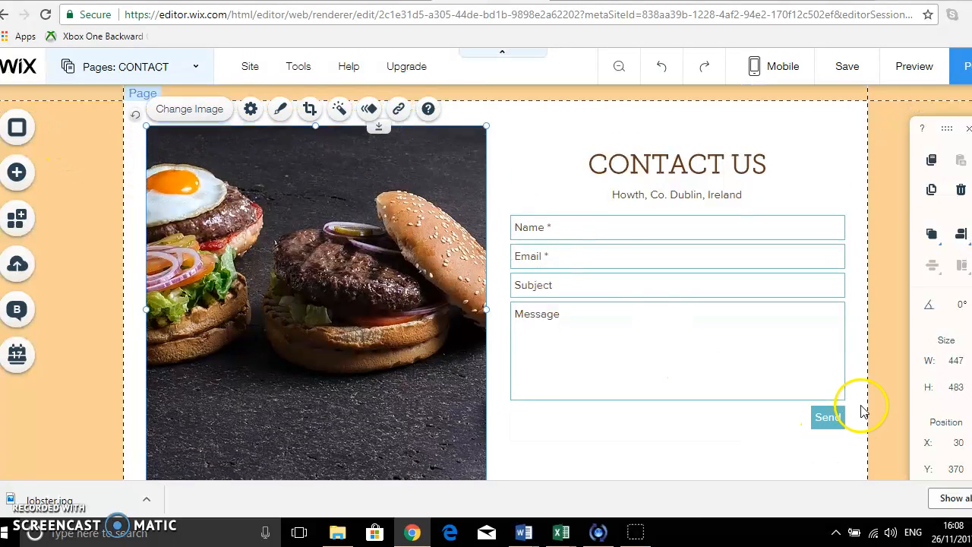
scroll(475, 353, down, 1)
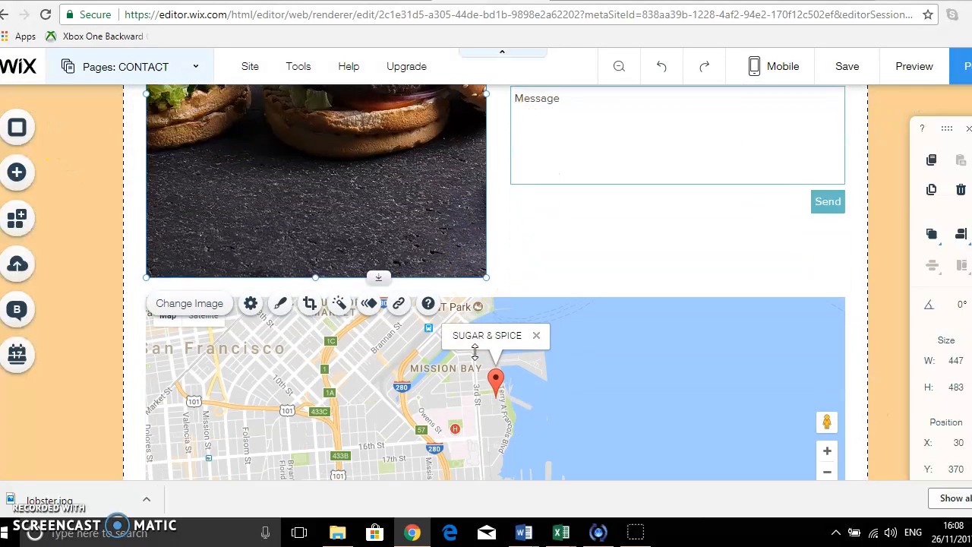
scroll(470, 334, down, 1)
click(467, 326)
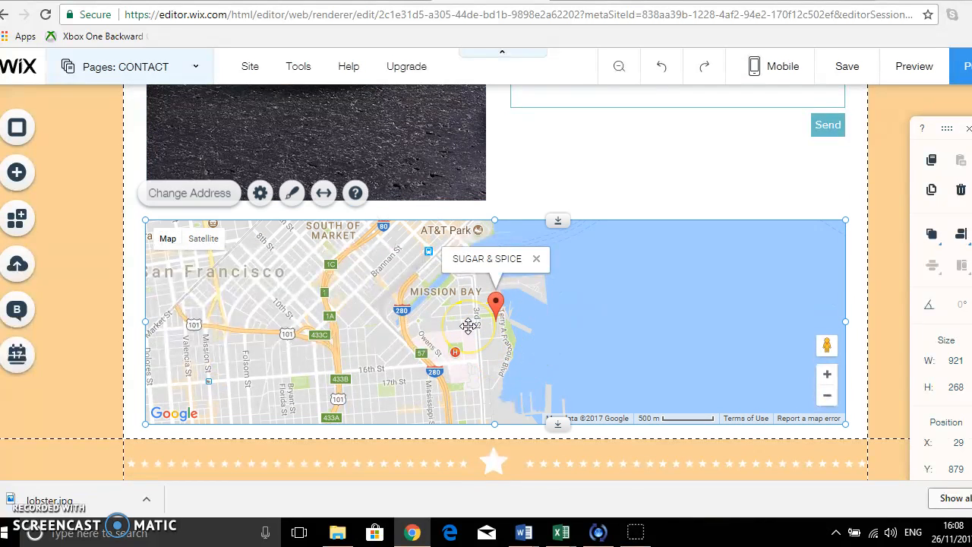
click(199, 198)
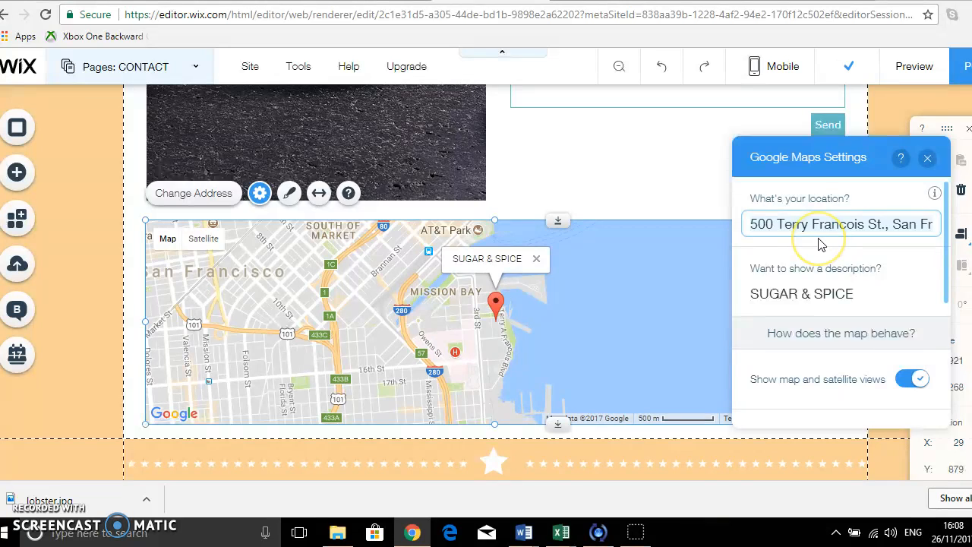
key(ctrl+a)
text(H)
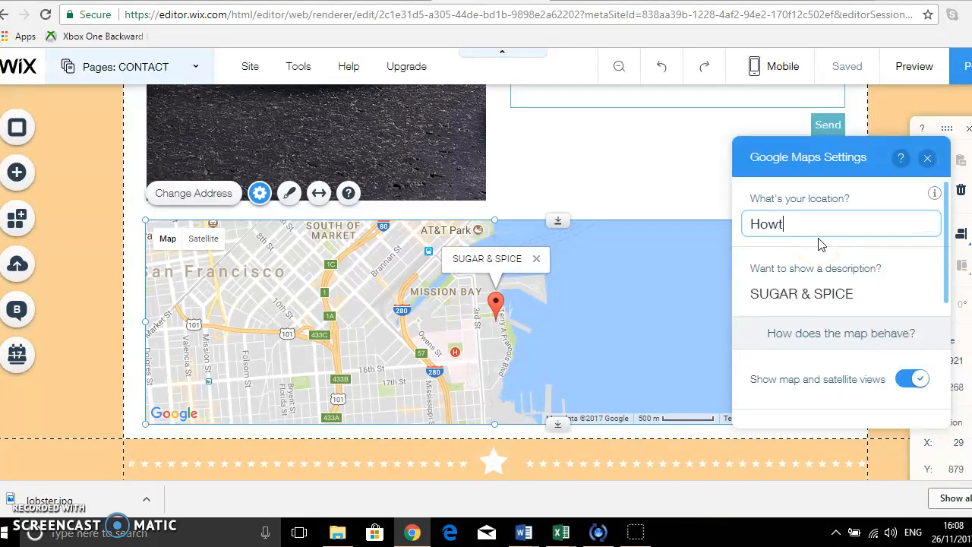
text(owth, Co. Dublin, Ireland)
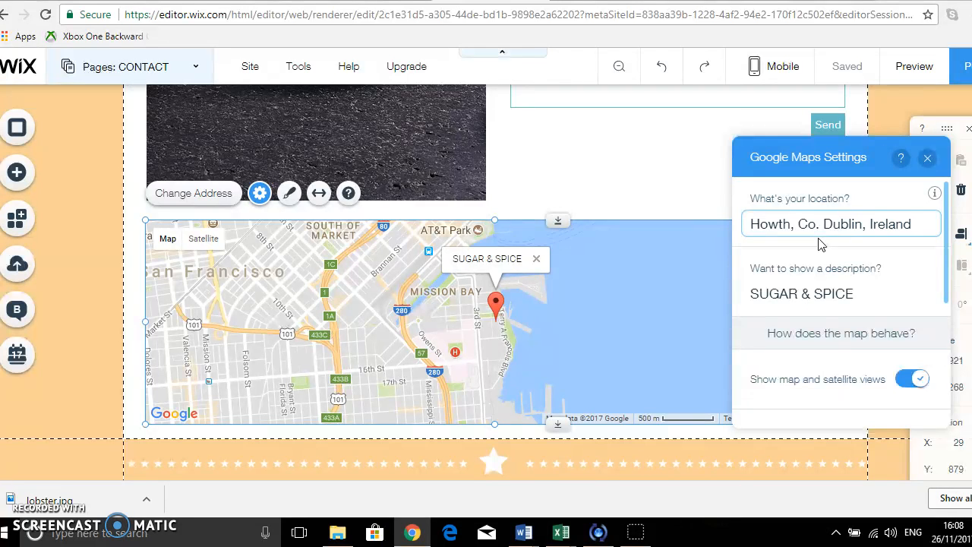
Change the map pin description to SEAHERE RESTAURANT.
click(807, 298)
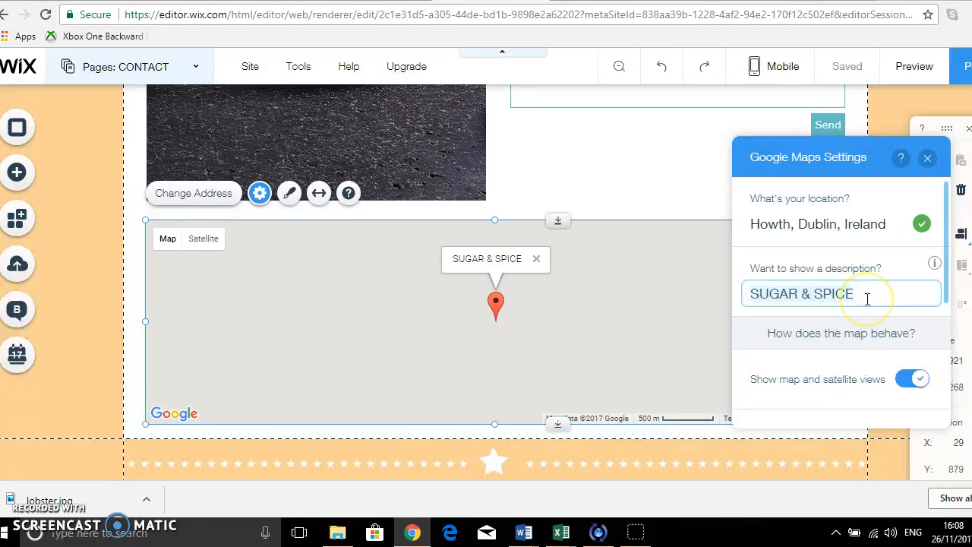
key(ctrl+a)
text(SEAH)
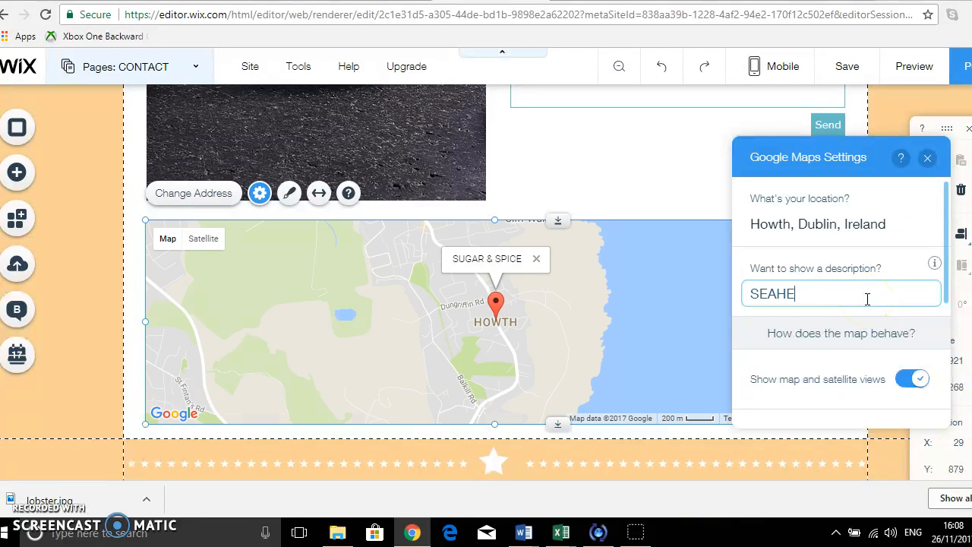
text(ERE RESTAURANT)
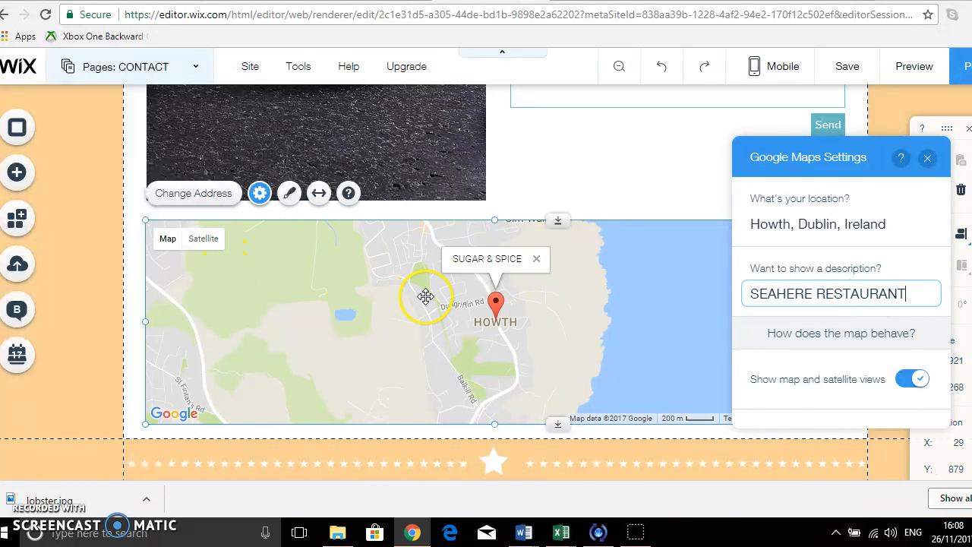
Set the map button language to English and close the Google Maps settings.
scroll(425, 296, down, 1)
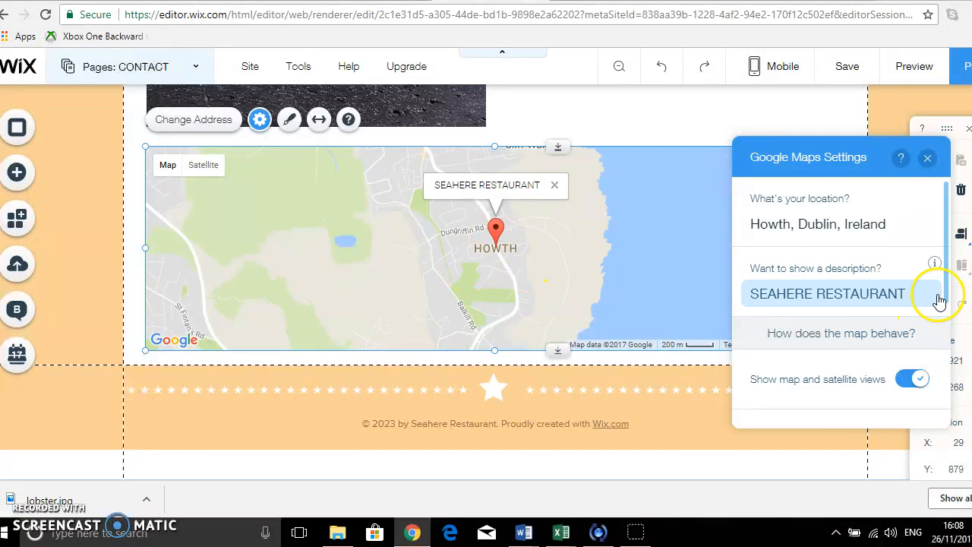
drag(939, 282, 930, 401)
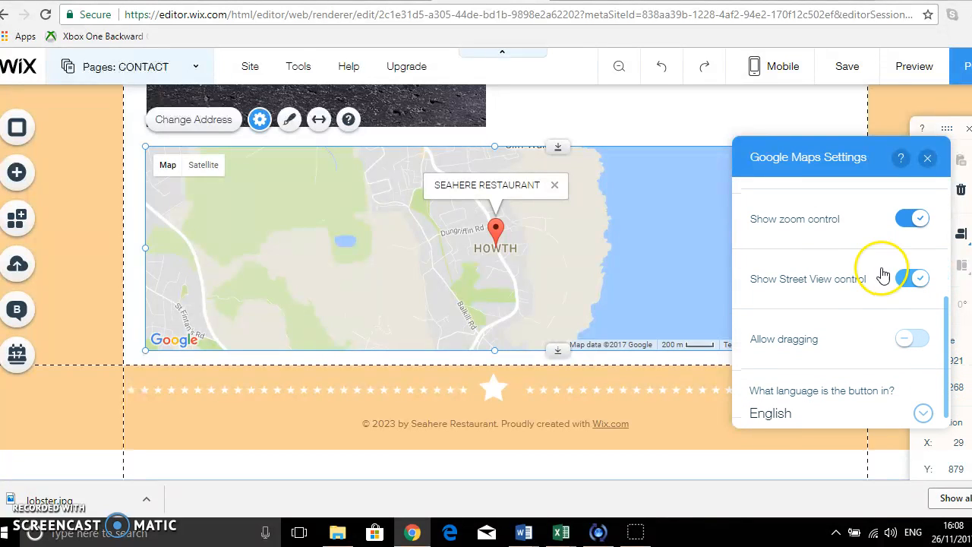
scroll(924, 400, down, 1)
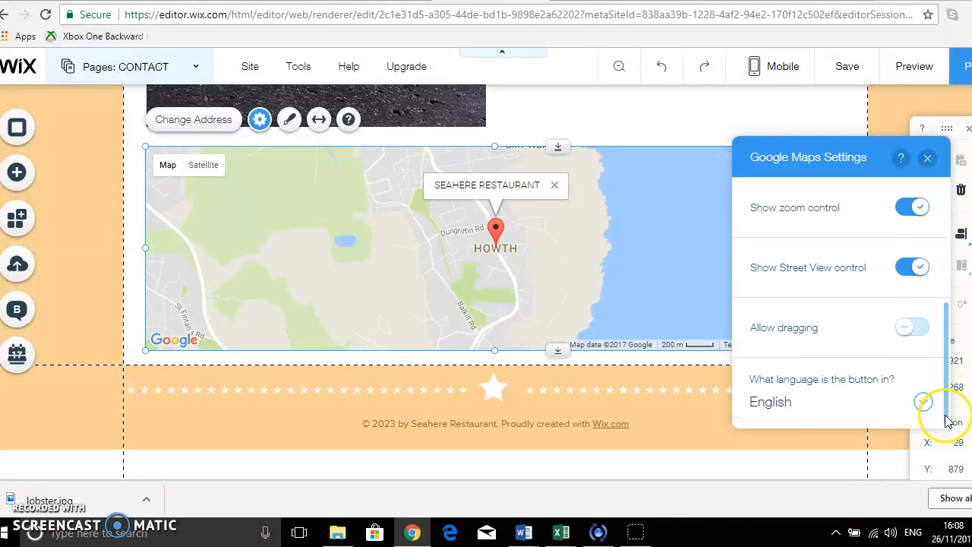
click(923, 403)
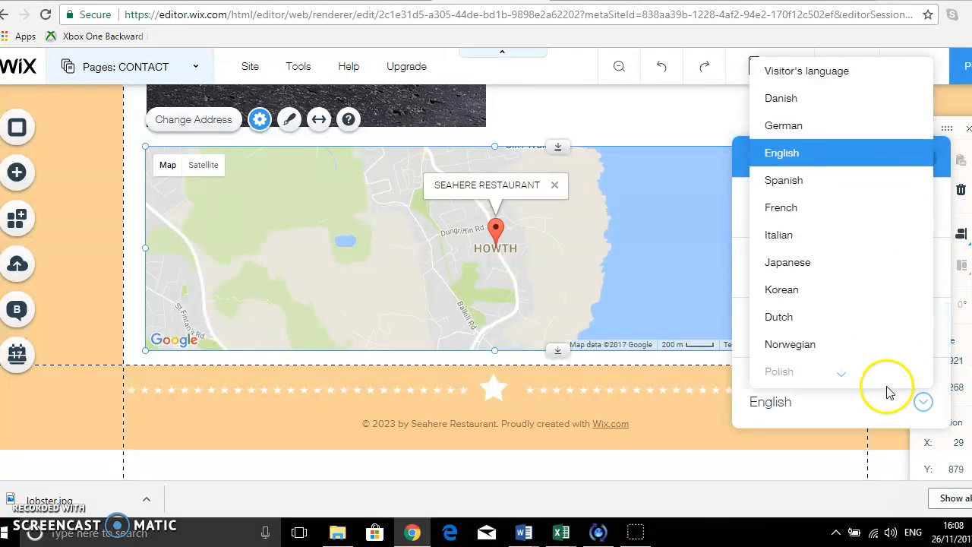
click(830, 147)
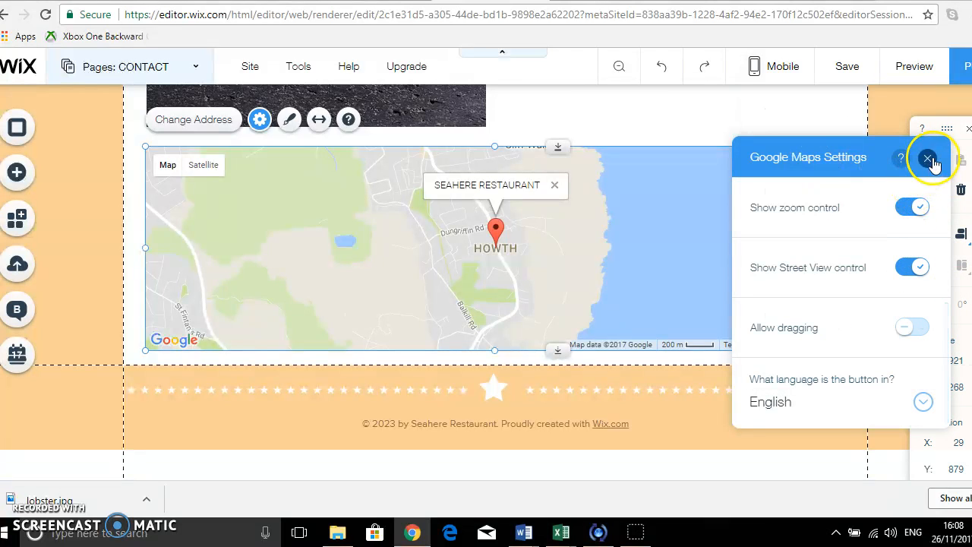
scroll(534, 287, up, 2)
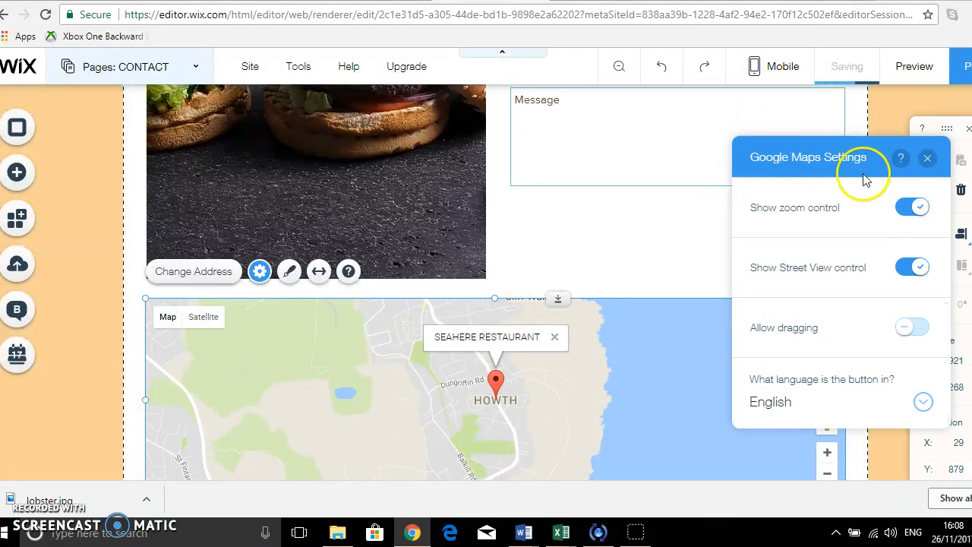
click(927, 158)
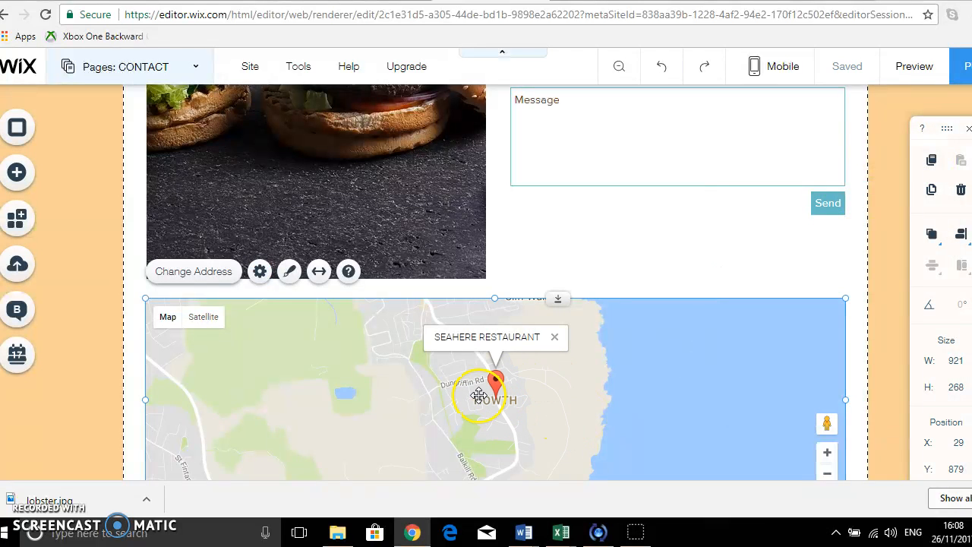
Delete the WORKSHOP page from the site's pages.
scroll(623, 437, down, 2)
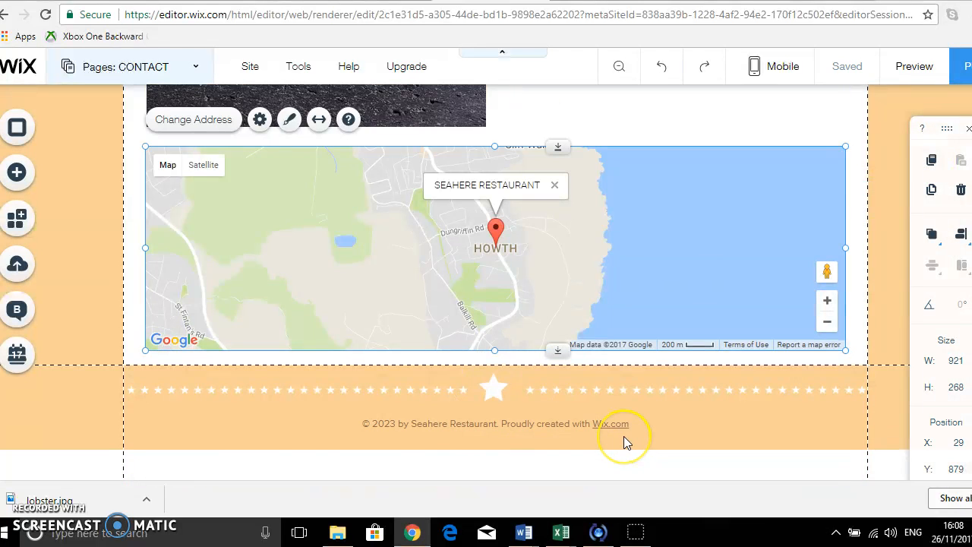
scroll(623, 436, up, 8)
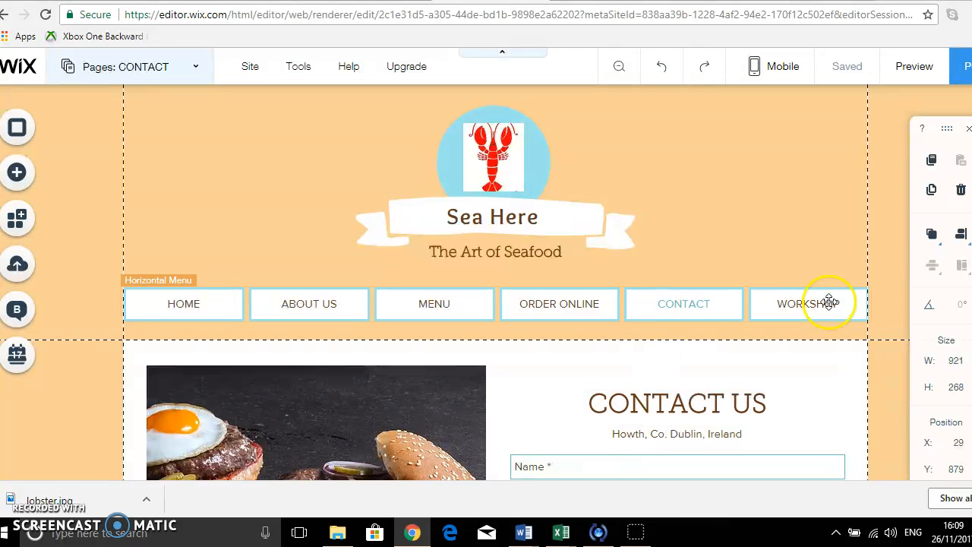
click(191, 76)
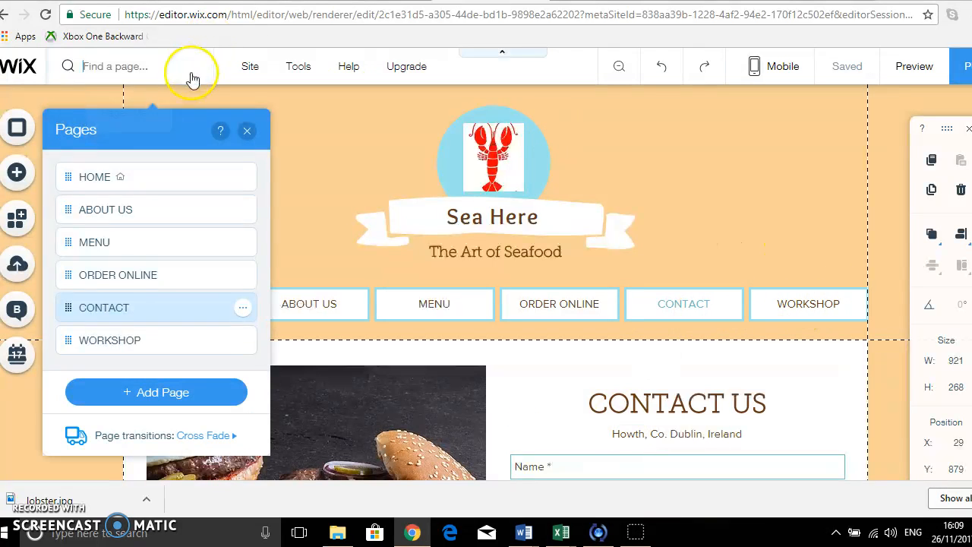
click(101, 340)
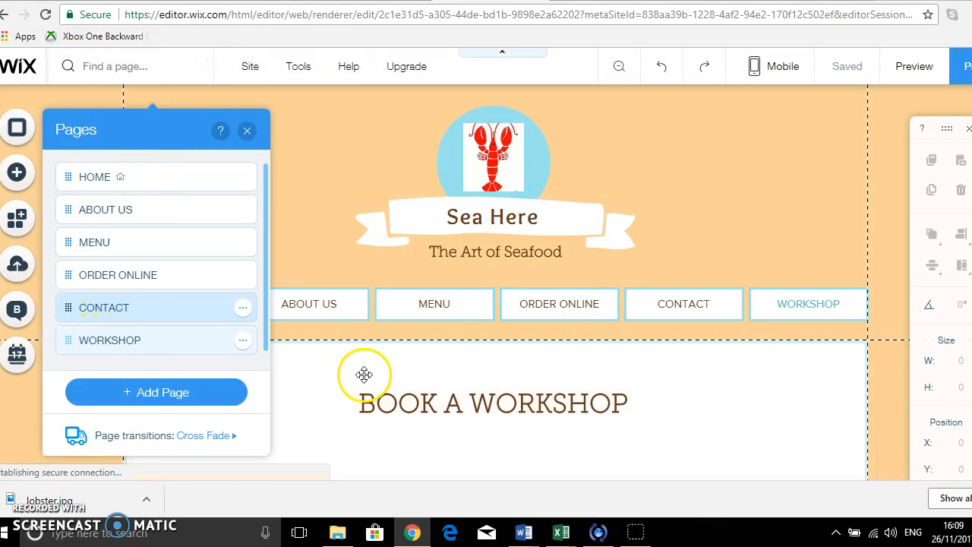
click(243, 342)
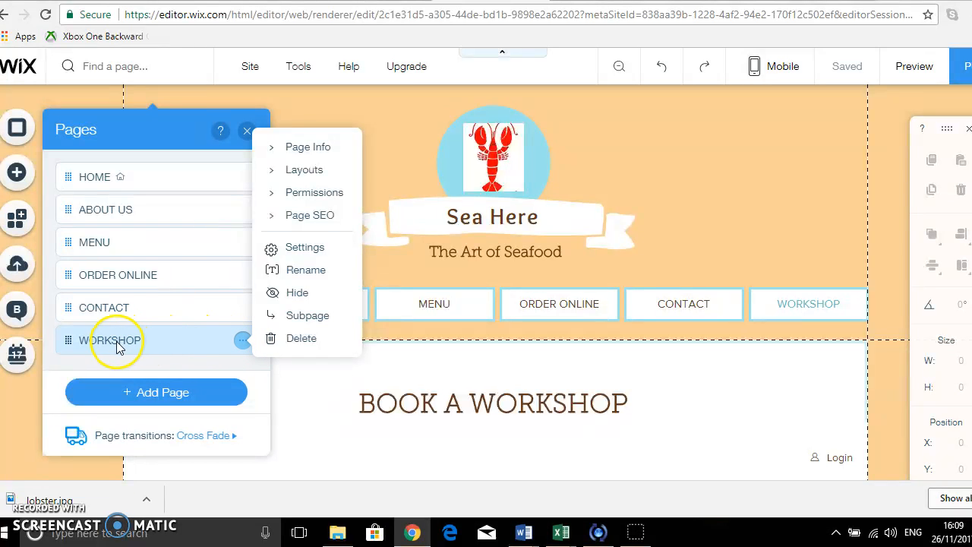
click(302, 338)
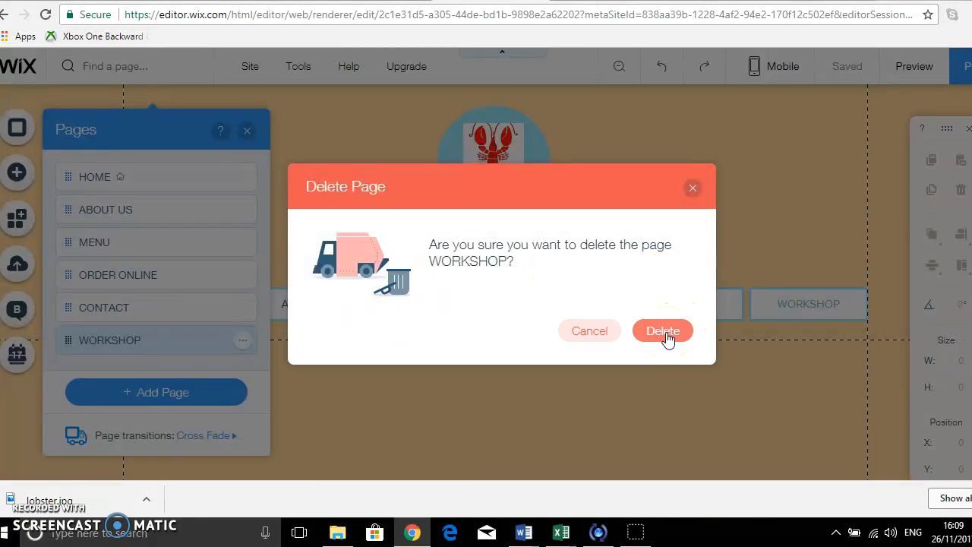
click(666, 337)
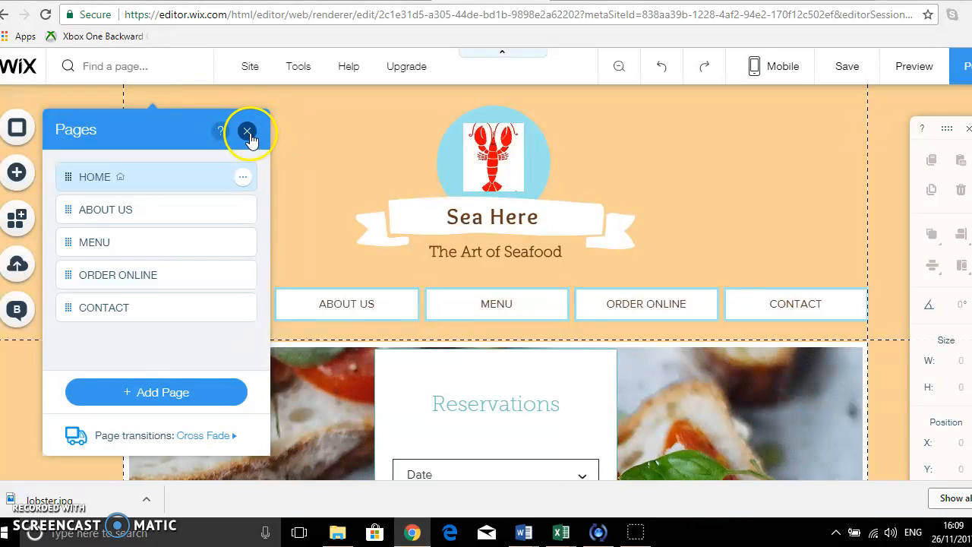
Close the pages list, save the site and dismiss the saved-changes dialog.
click(246, 132)
click(850, 70)
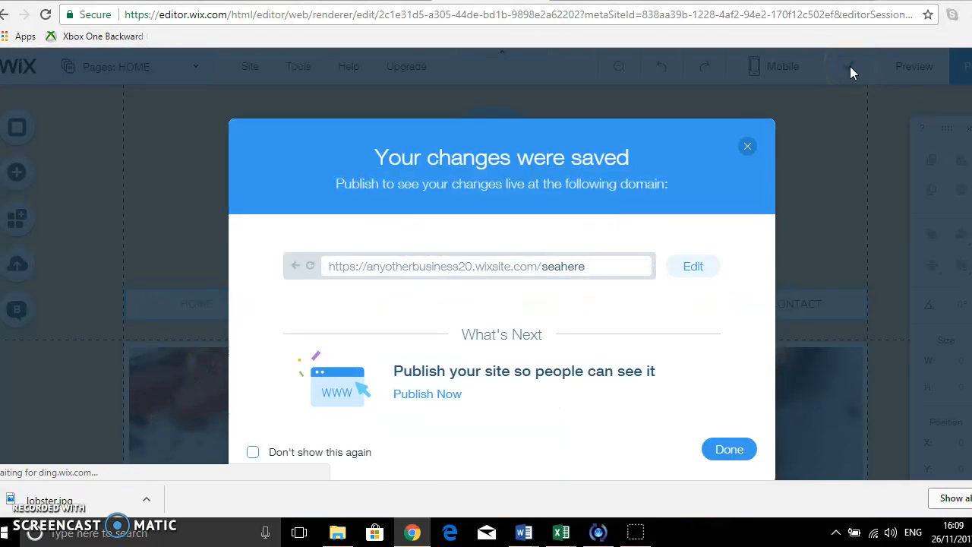
click(747, 149)
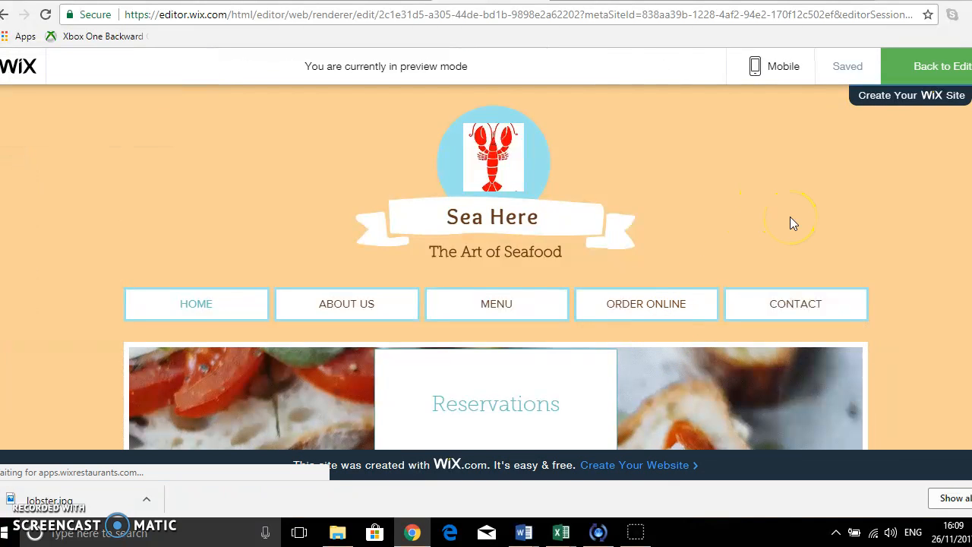
Preview the site, browsing the home, contact, order online and menu pages.
scroll(790, 220, down, 1)
scroll(789, 221, down, 2)
scroll(790, 220, down, 1)
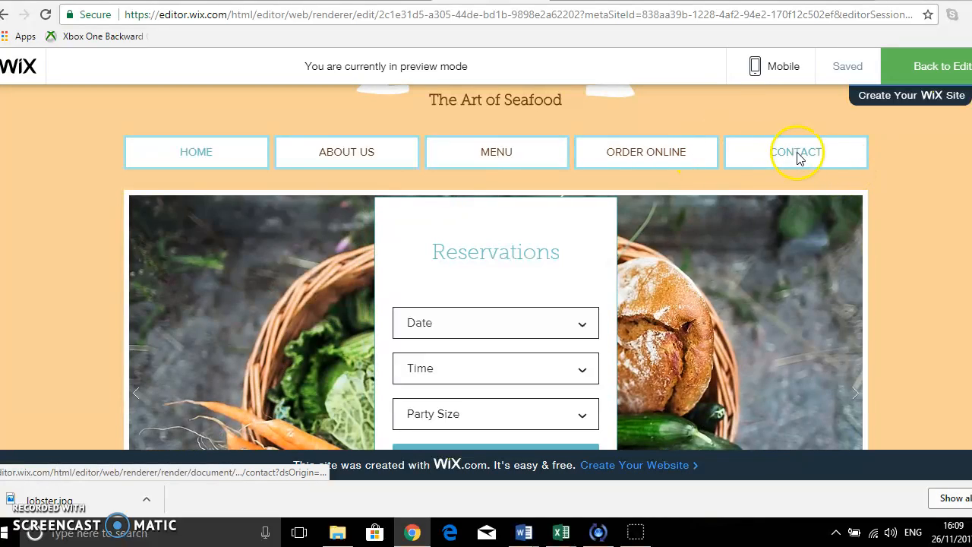
scroll(789, 233, down, 3)
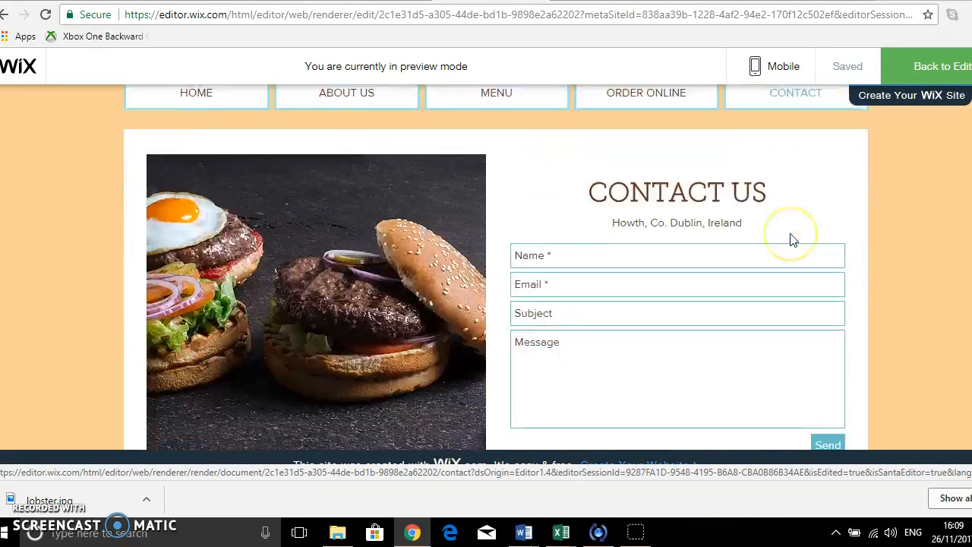
scroll(791, 234, down, 4)
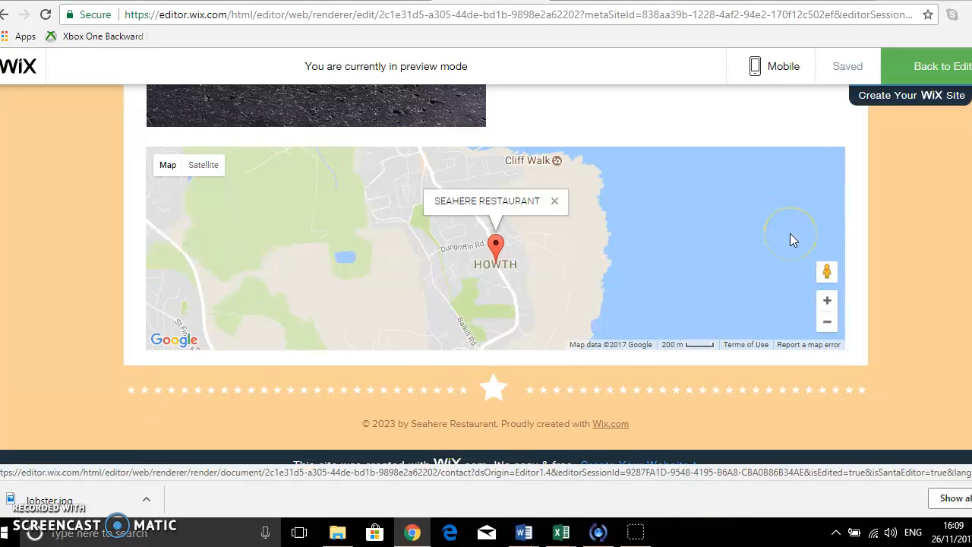
scroll(790, 239, up, 5)
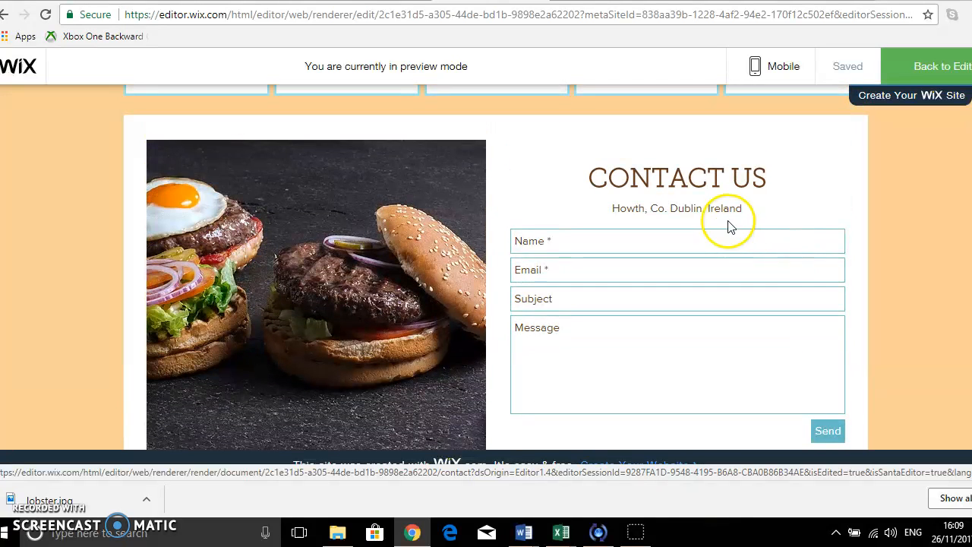
scroll(797, 229, up, 3)
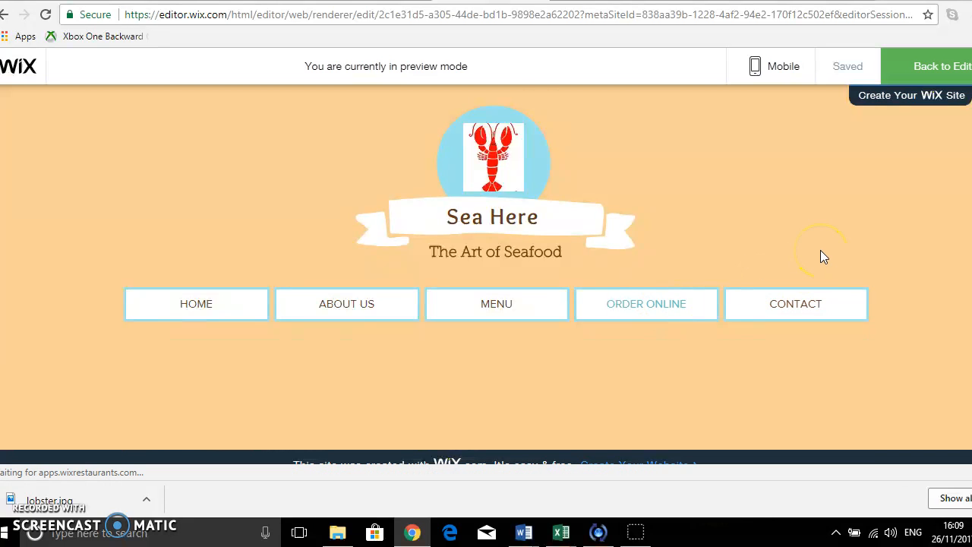
scroll(820, 256, down, 2)
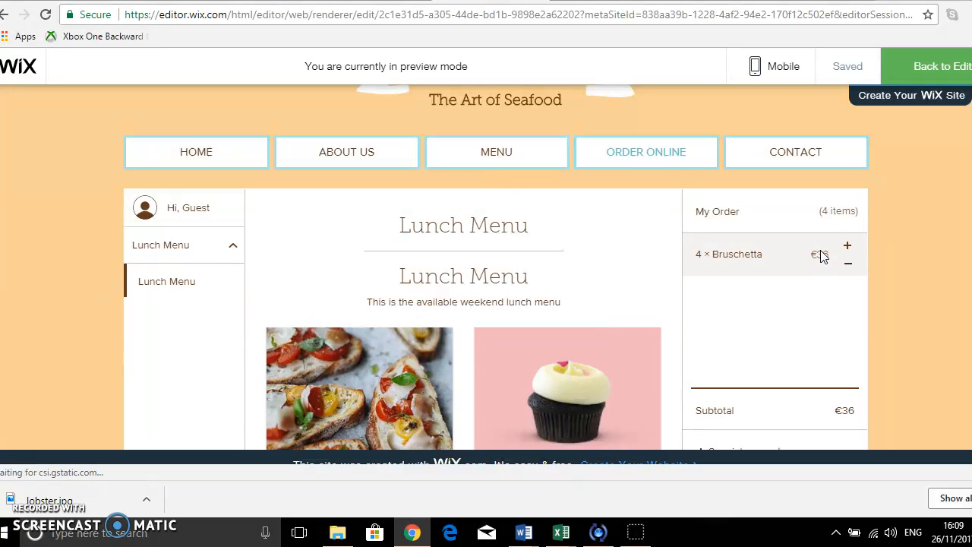
click(504, 154)
click(694, 184)
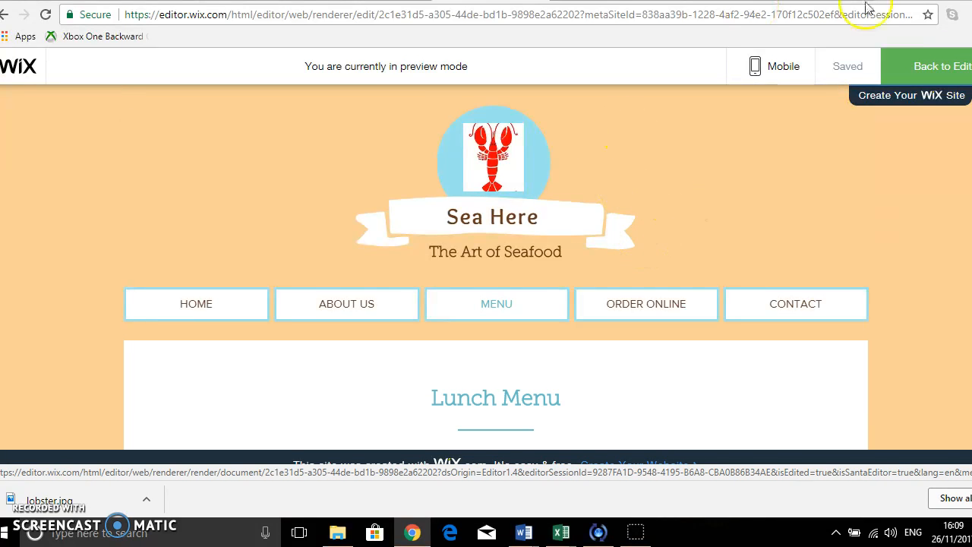
Switch the preview to the mobile view and scroll through the mobile menu page.
click(786, 67)
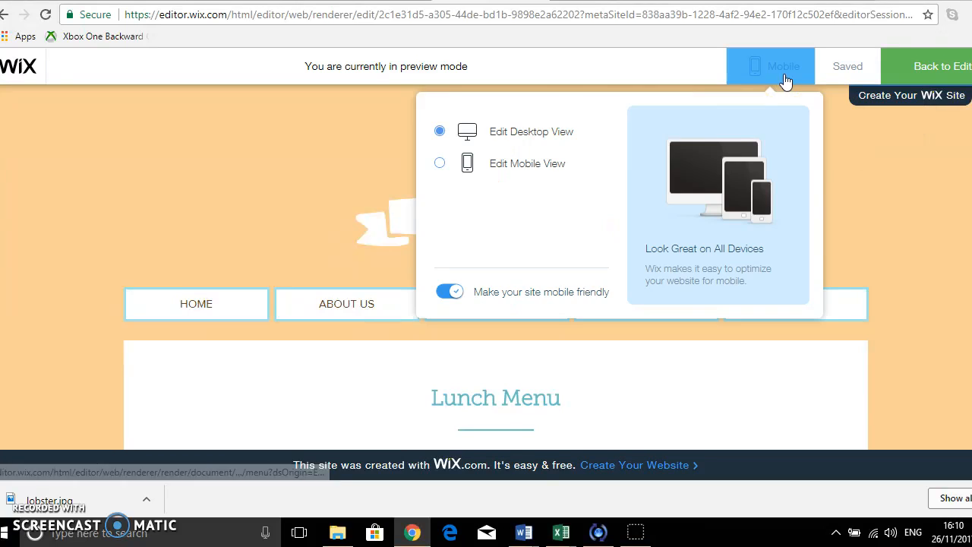
click(505, 163)
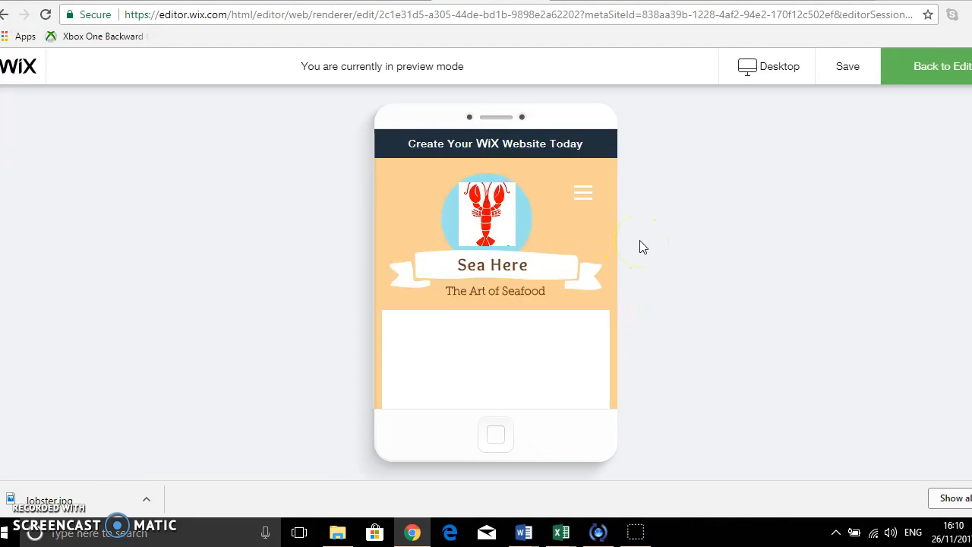
scroll(639, 242, down, 2)
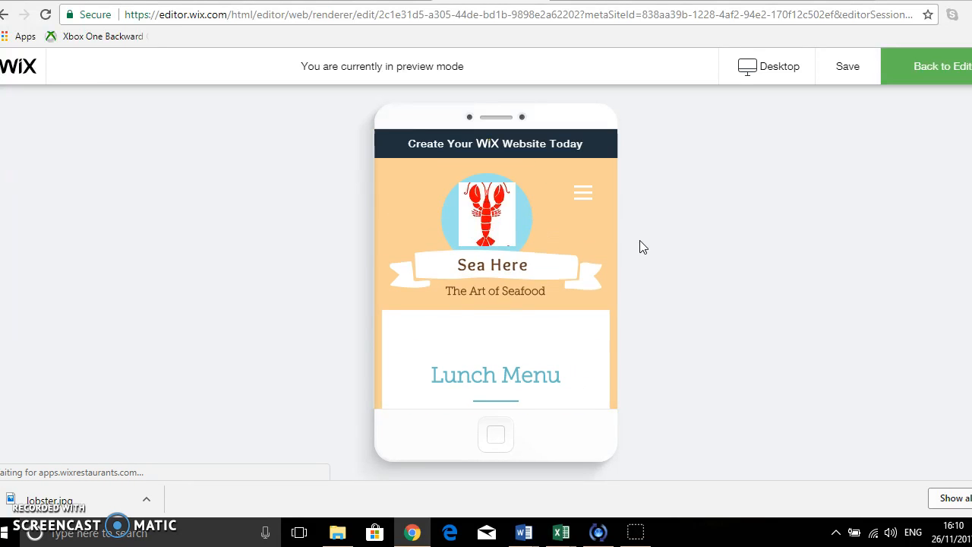
scroll(538, 219, down, 3)
scroll(538, 220, down, 10)
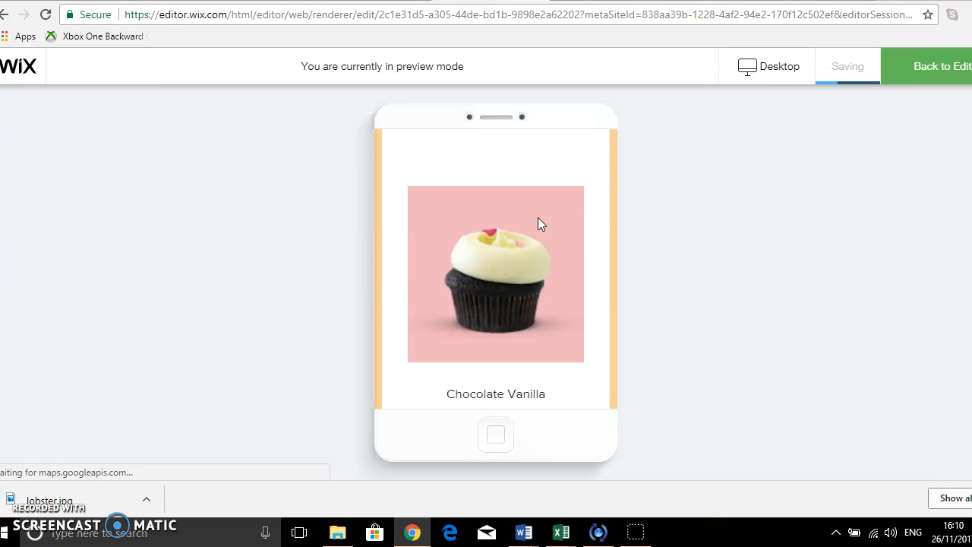
scroll(536, 217, up, 10)
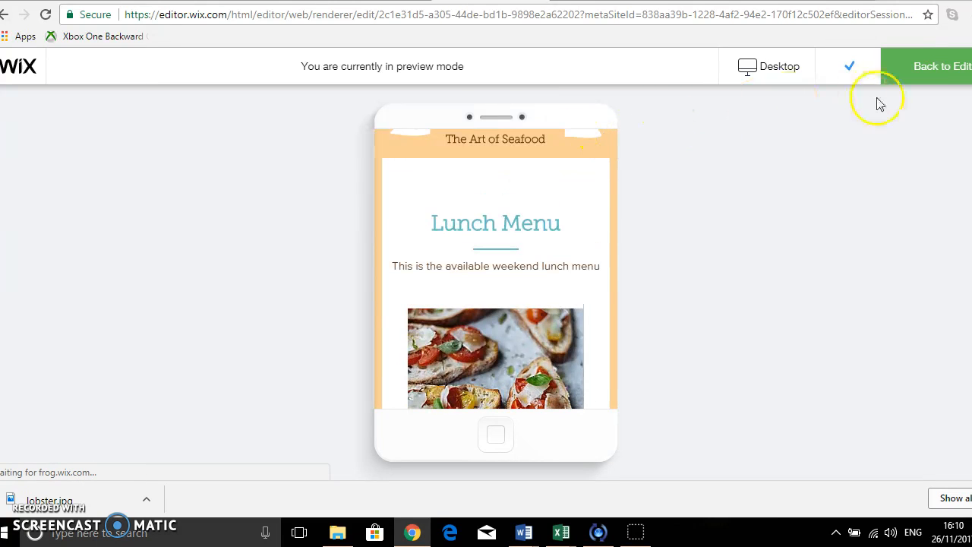
Return to the editor in mobile editing mode and dismiss the Mobile Editor welcome dialog.
click(913, 68)
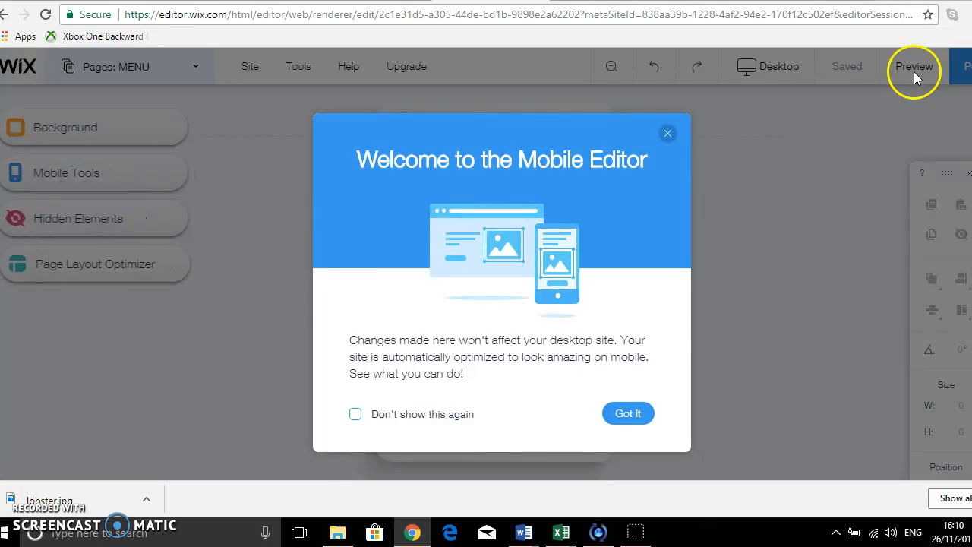
click(668, 135)
mouse_move(743, 139)
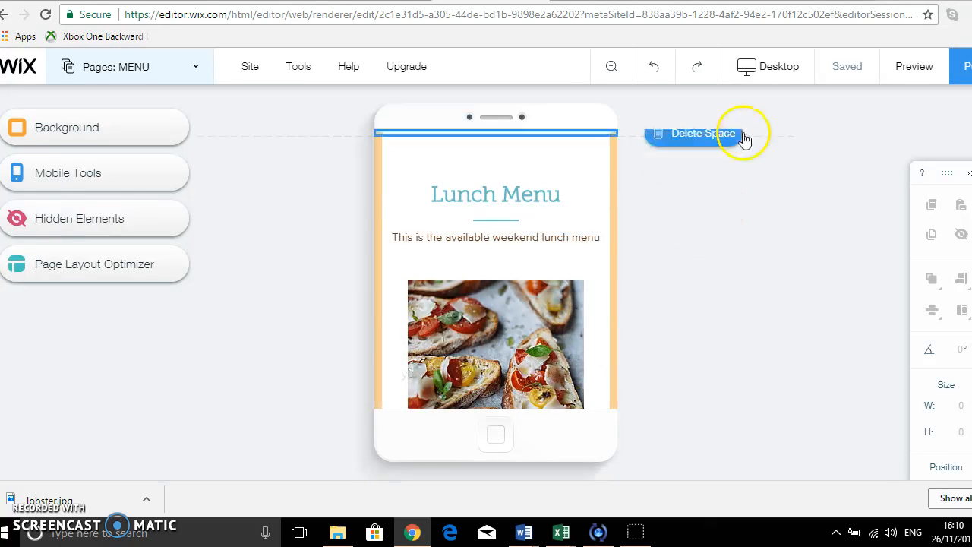